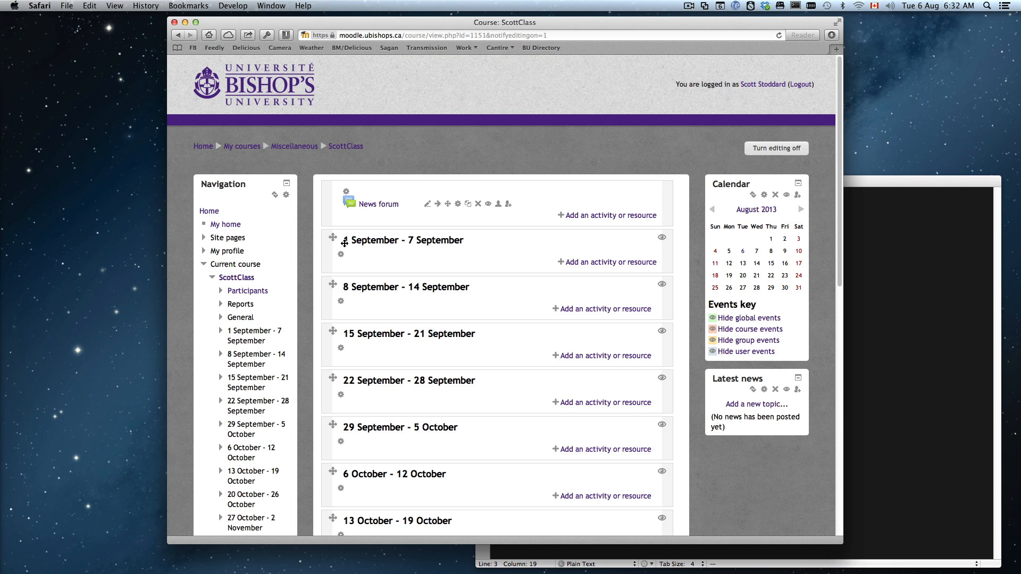
Step: Start adding a URL resource to the 1 September - 7 September section
left_click(579, 266)
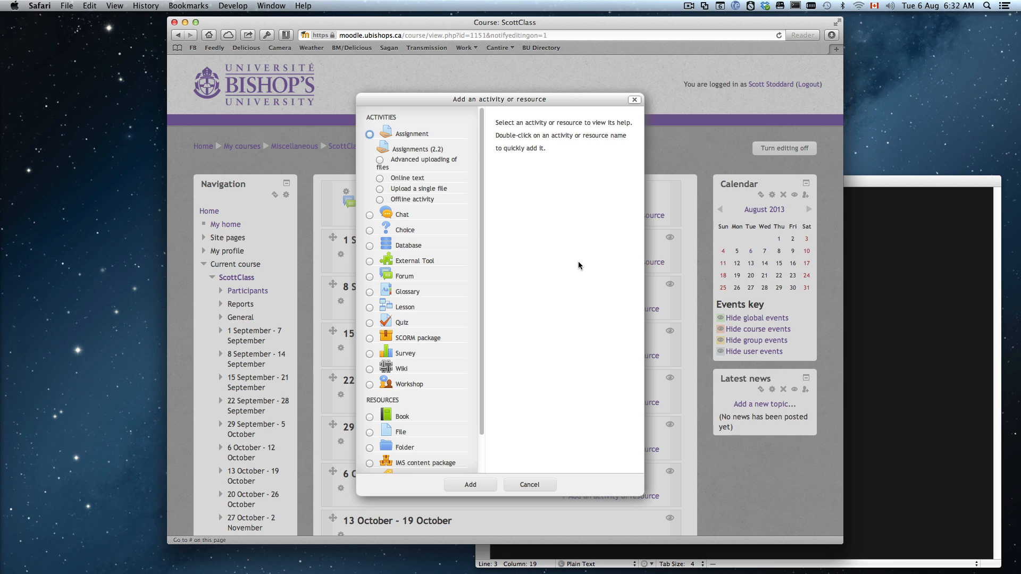
scroll(426, 367, "down", 3)
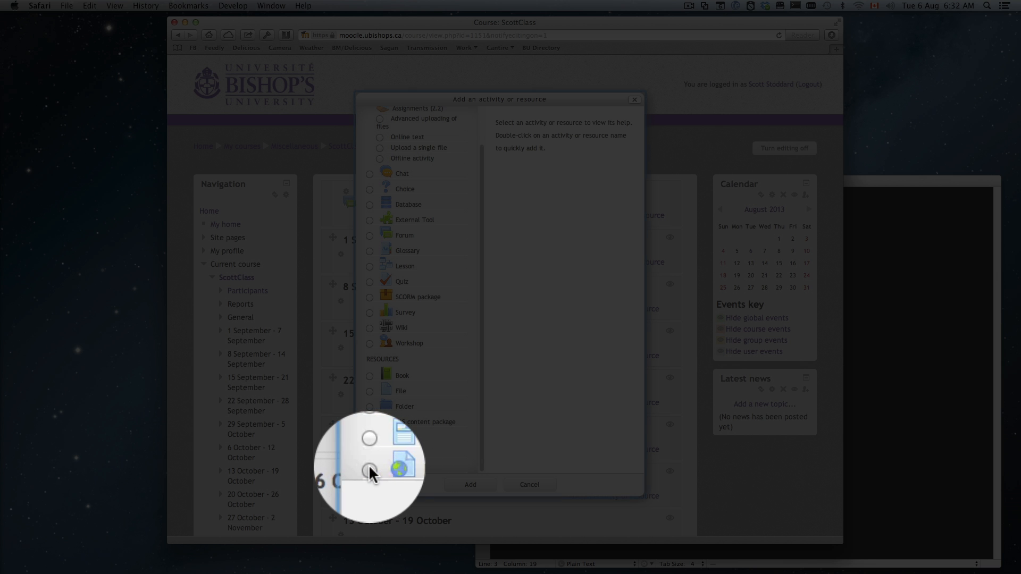
left_click(370, 468)
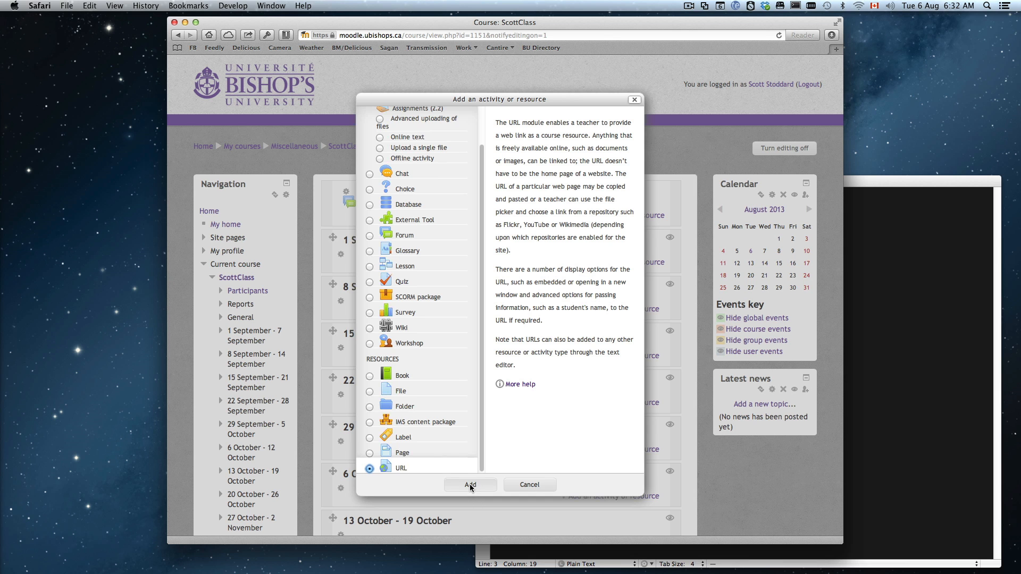
left_click(471, 485)
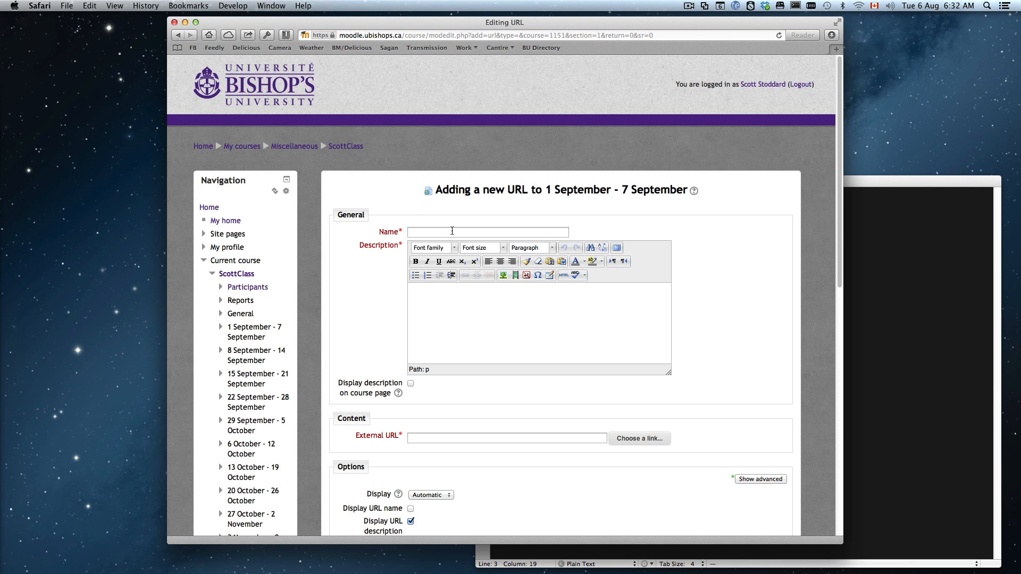
Step: Name the new URL resource "Way cool video!" and describe it as "Description of way cool video."
left_click(452, 231)
type("Way col")
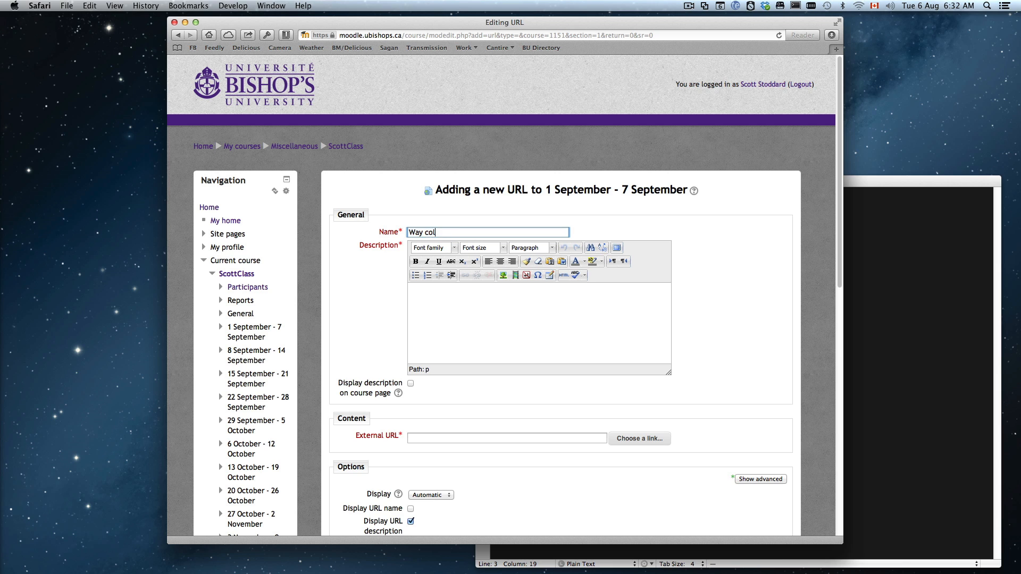
key("BackSpace")
type("ol video!")
left_click(448, 290)
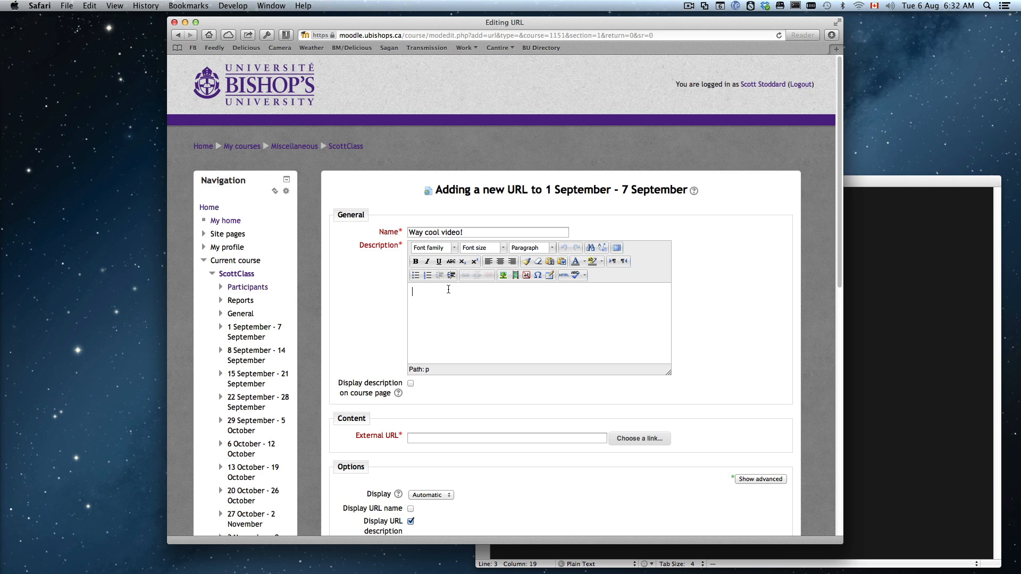
type("Description of way cool video.")
Step: Copy the YouTube link from the TextMate notes into the resource's External URL in Safari, then save and return to the course
left_click(856, 429)
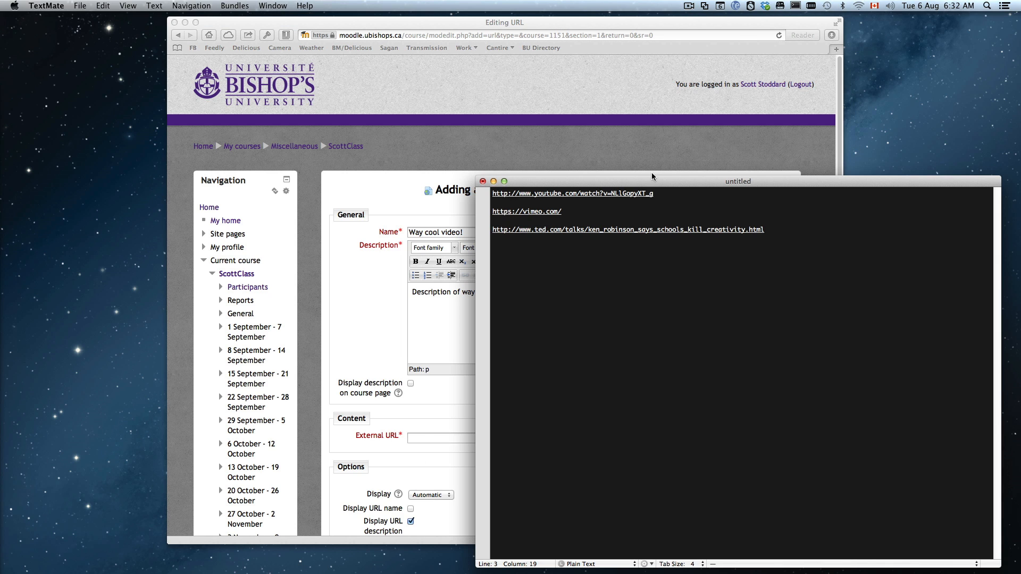
left_click_drag(658, 194, 485, 196)
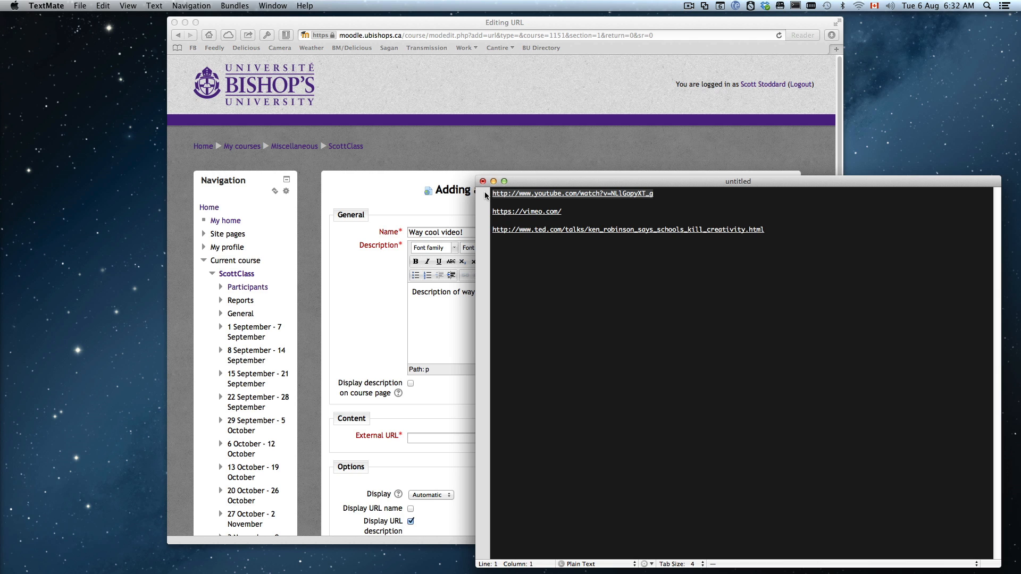
key("super+c")
left_click(448, 438)
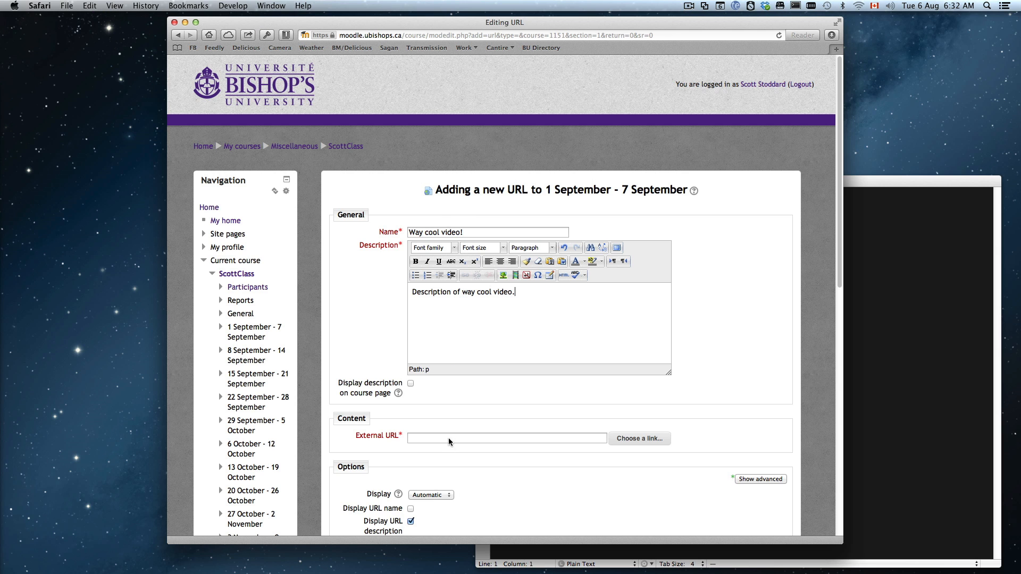
left_click(448, 438)
key("super+v")
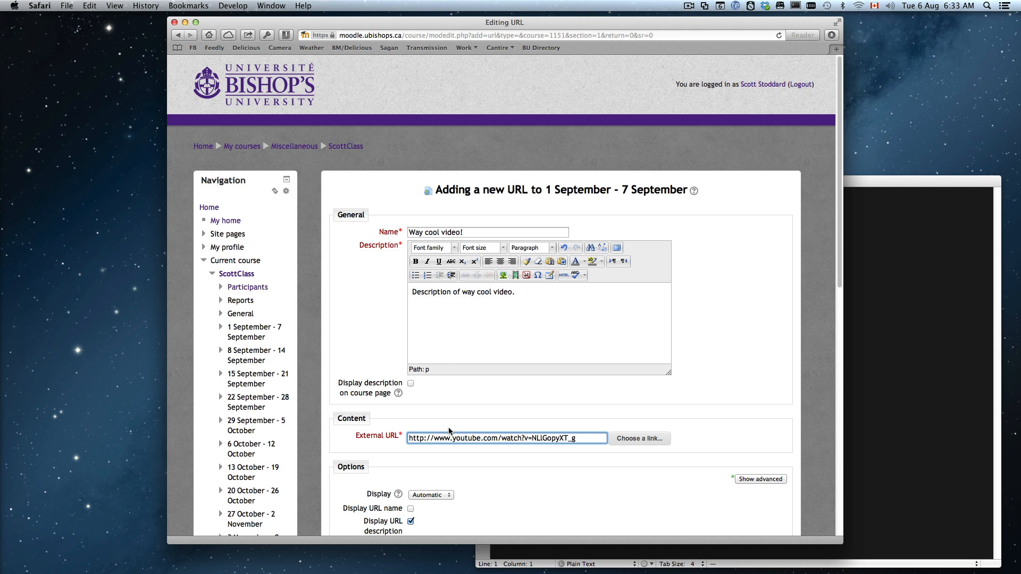
left_click(614, 461)
scroll(614, 461, "down", 5)
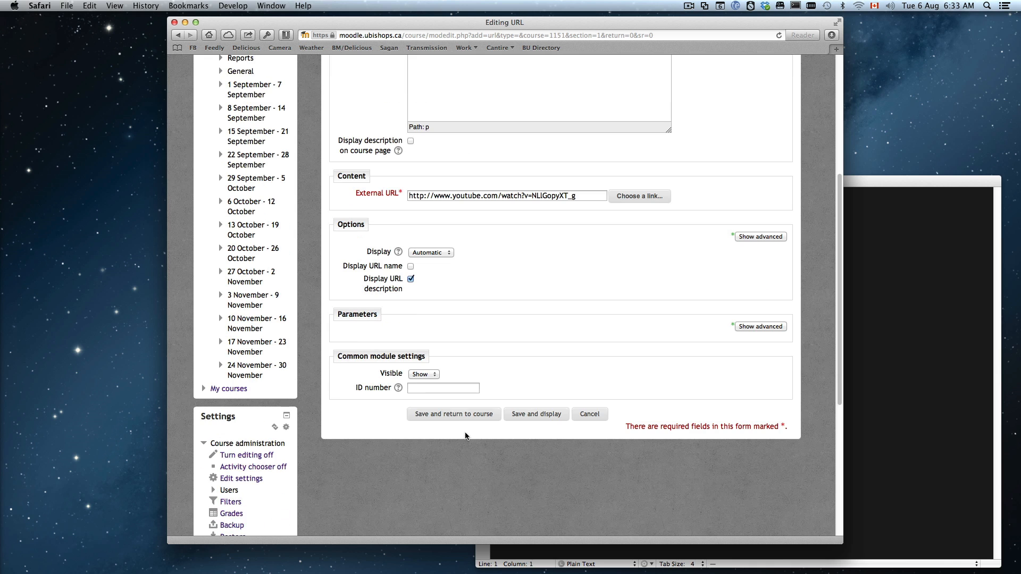
left_click(452, 414)
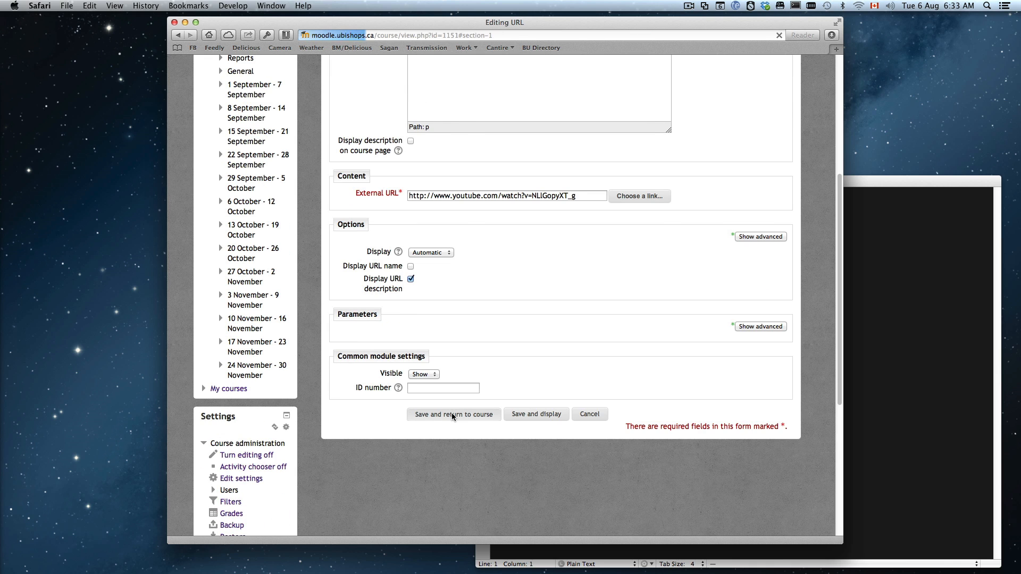
Step: Turn off course editing and test the "Way cool video!" link, pausing the video before returning to the course page
scroll(481, 357, "up", 3)
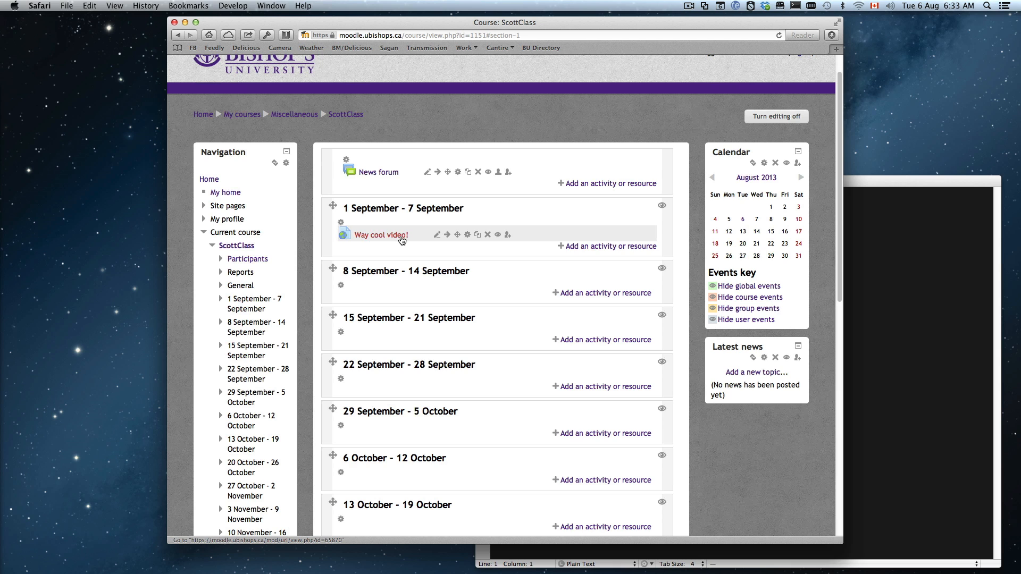
left_click(785, 119)
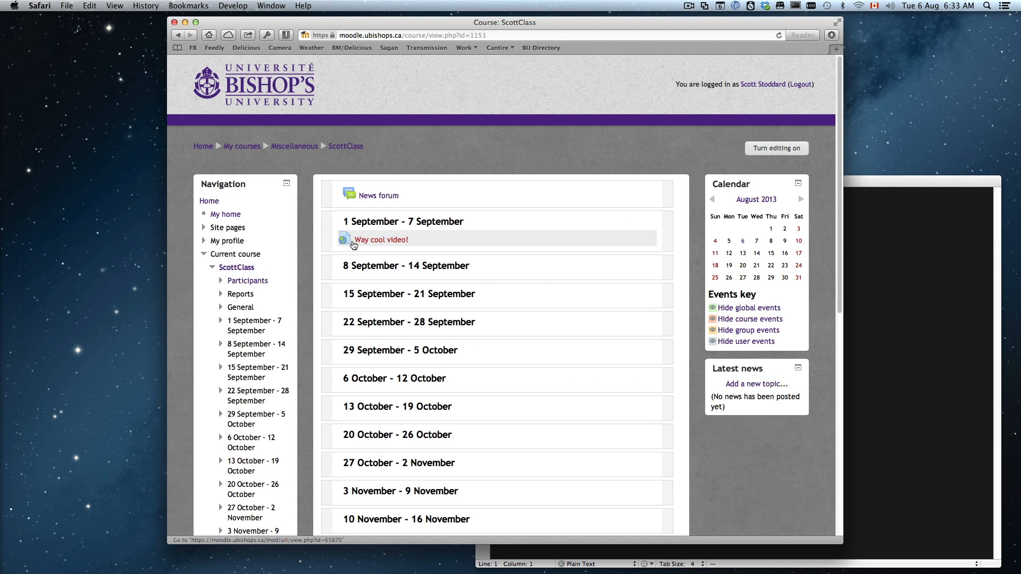
left_click(380, 241)
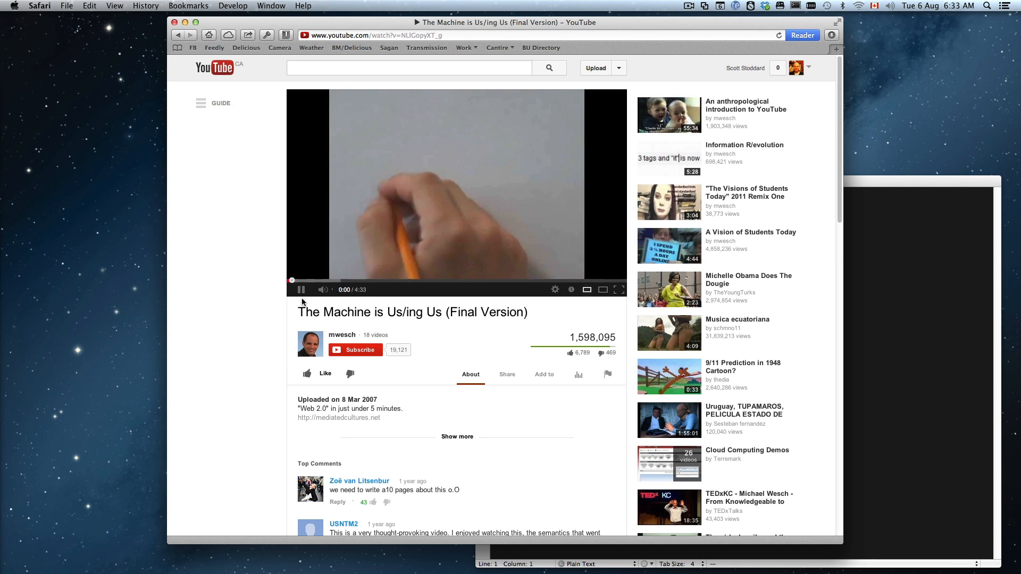
left_click(301, 293)
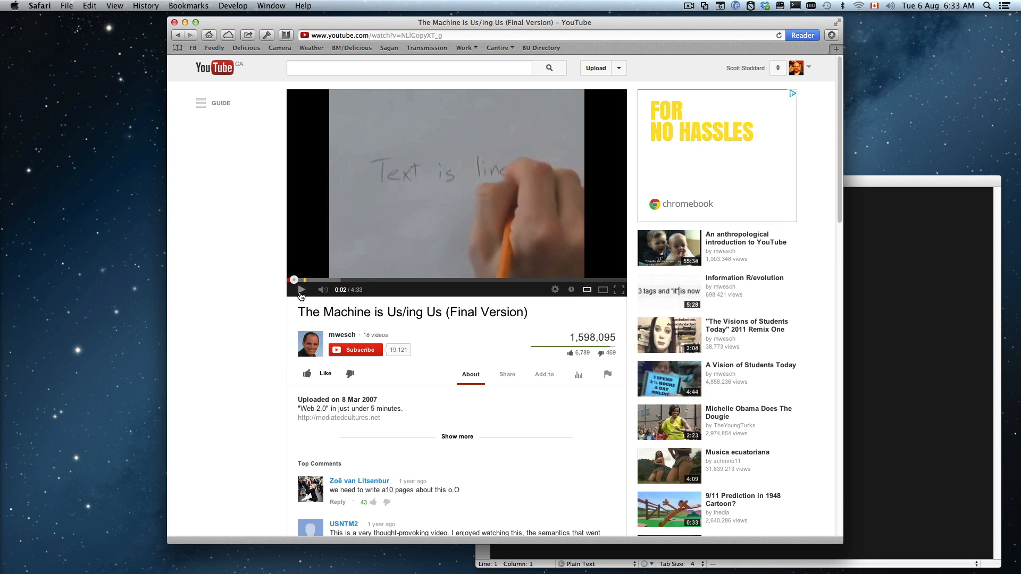
left_click(178, 35)
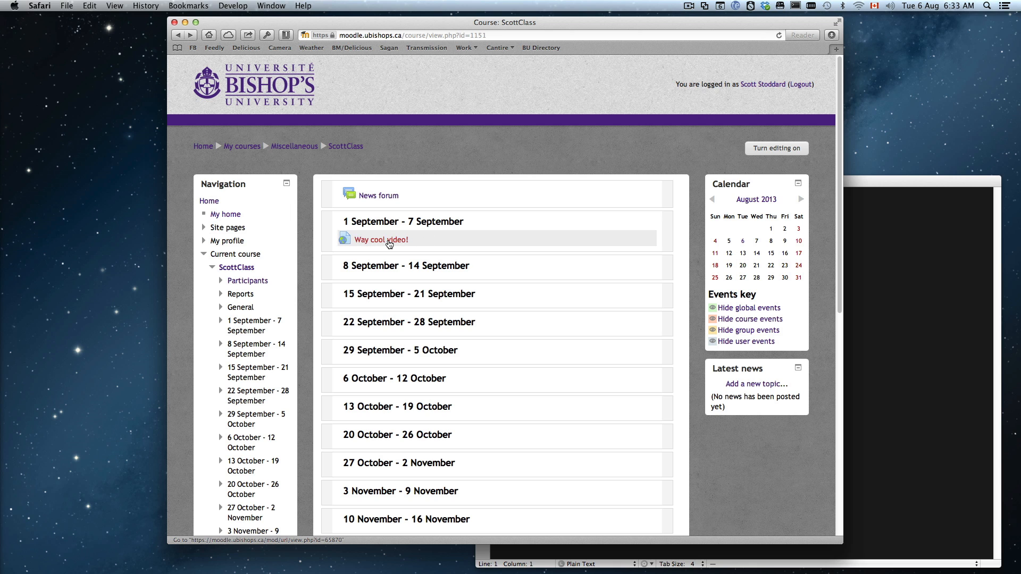
Step: Turn course editing back on and delete the "Way cool video!" resource from the 1 September - 7 September section
left_click(776, 148)
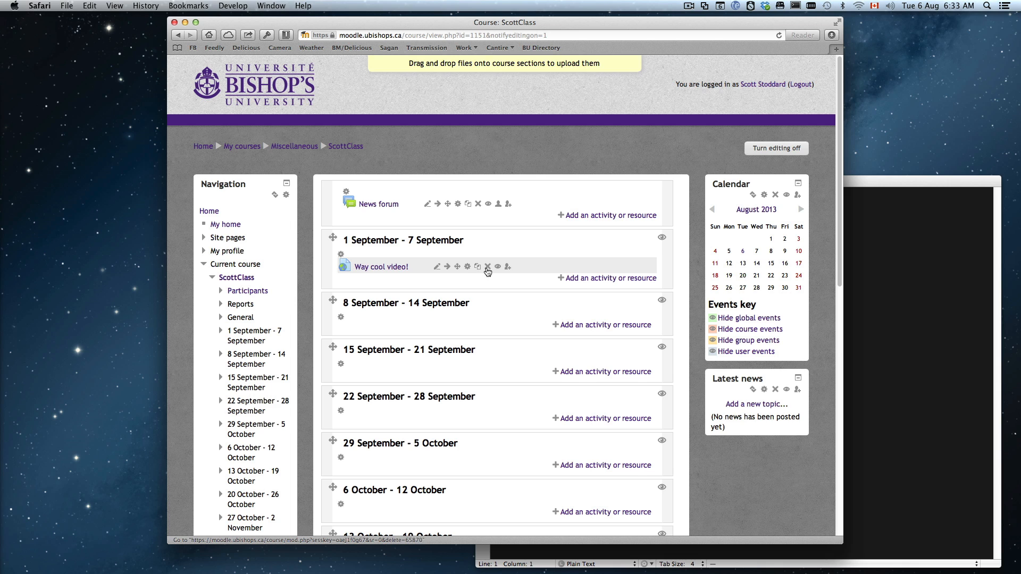
left_click(488, 267)
left_click(598, 200)
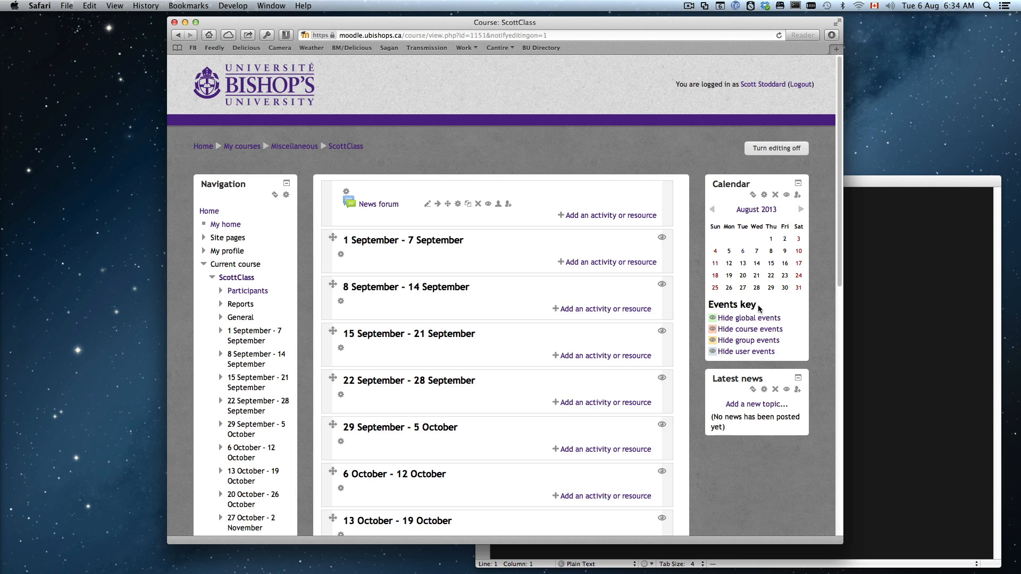
key("super+t")
left_click(868, 351)
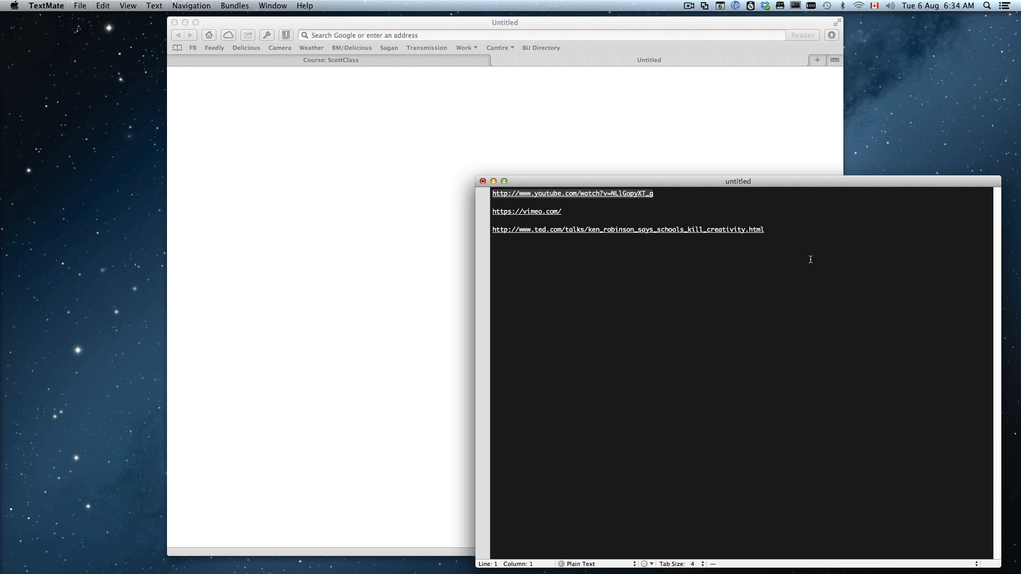
left_click(421, 36)
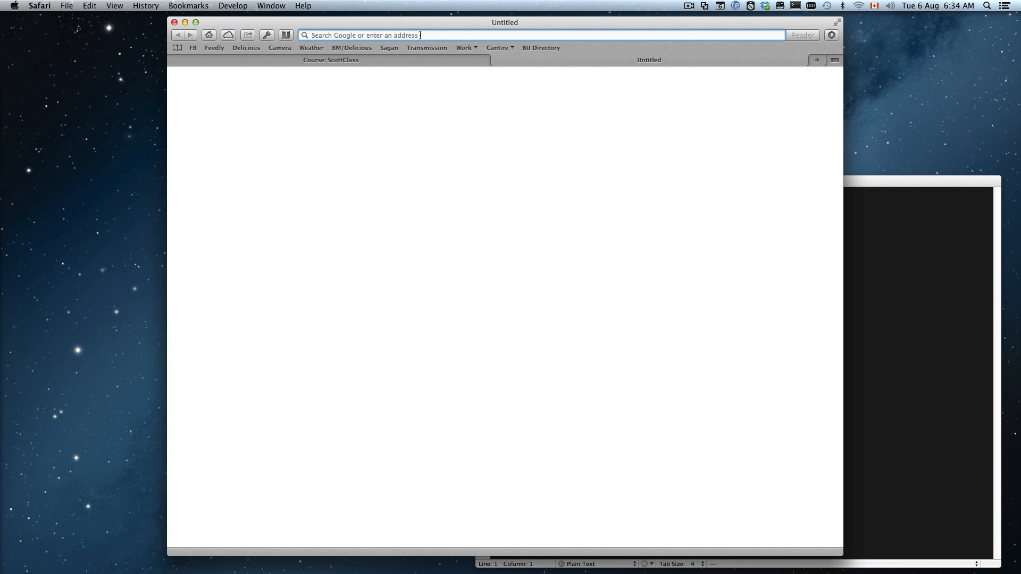
key("super+v")
key("Return")
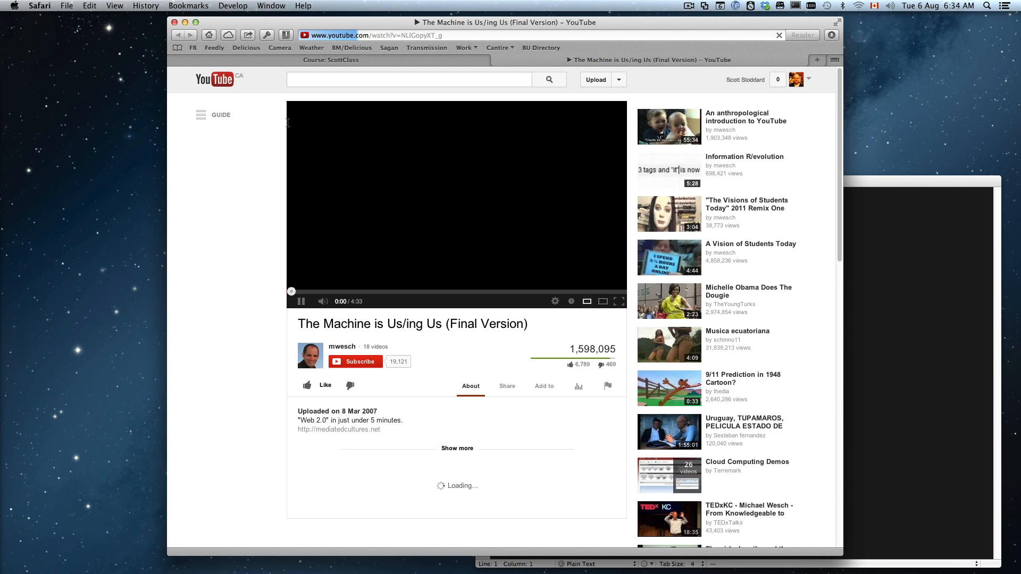
Step: Pause the video and copy its 420 × 315 iframe embed code from the sharing options
left_click(300, 302)
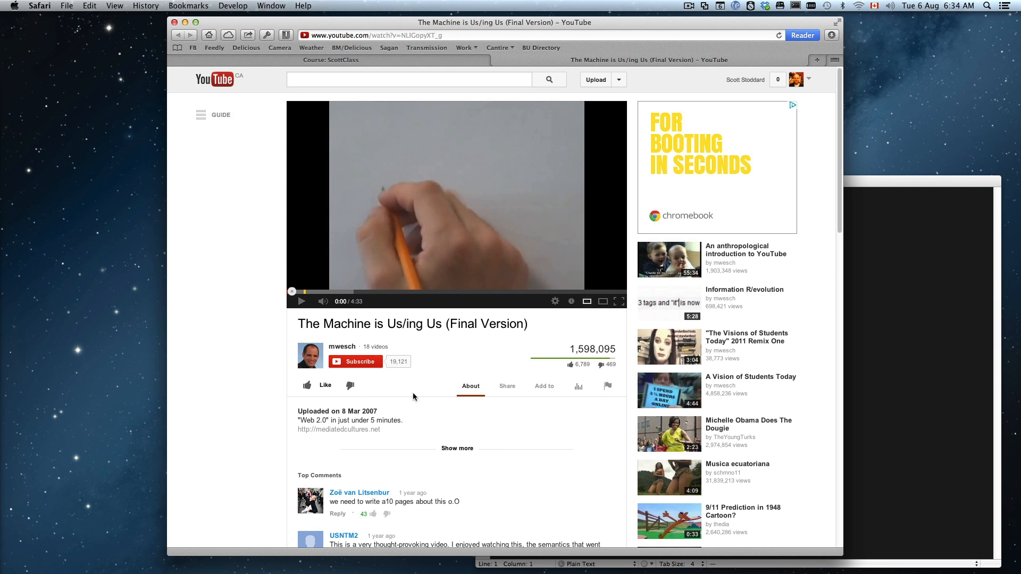
left_click(507, 386)
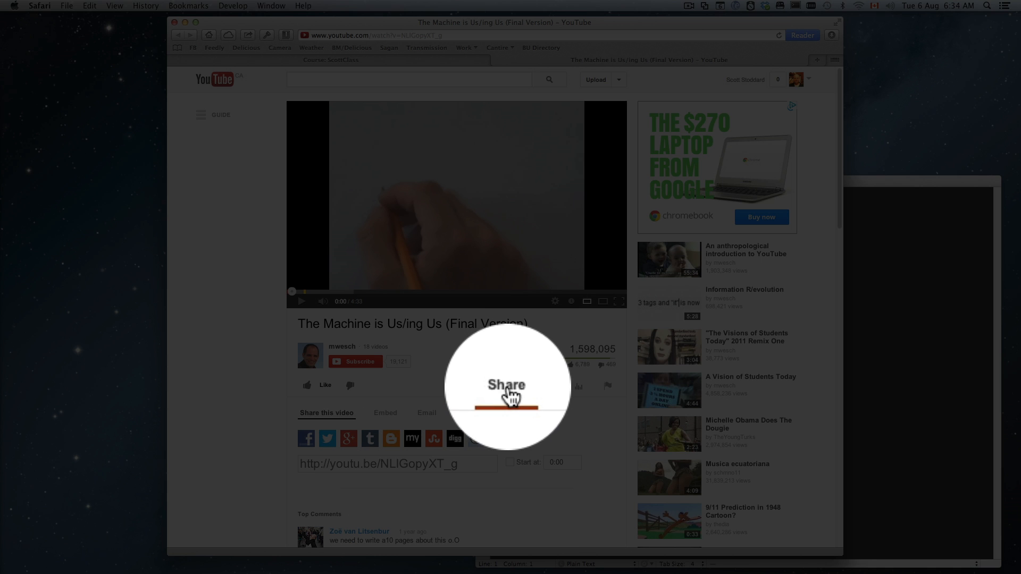
left_click(384, 414)
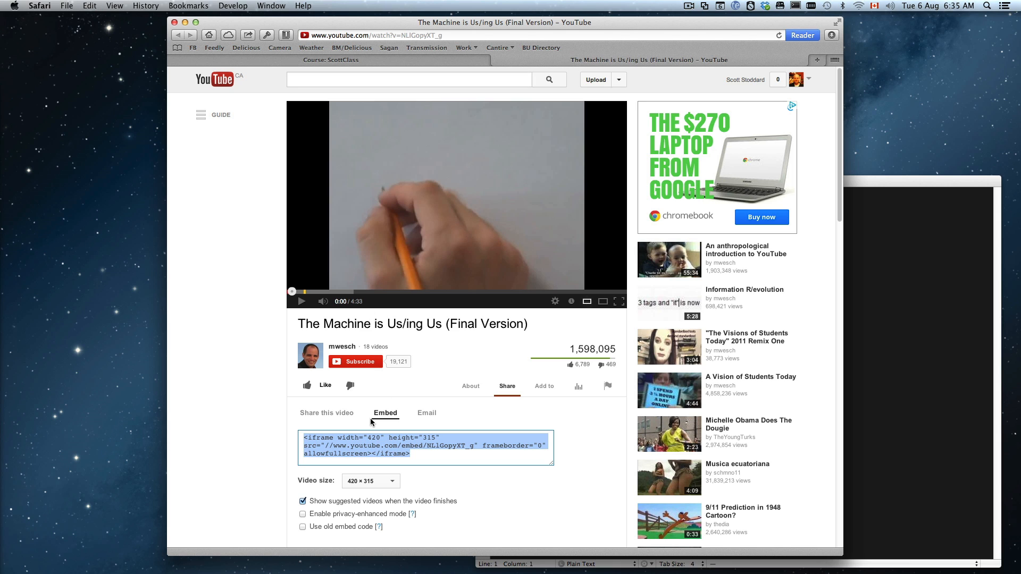
Step: Paste the embed code as plain text into the Moodle summary of the 1 September - 7 September section and save it
left_click(327, 59)
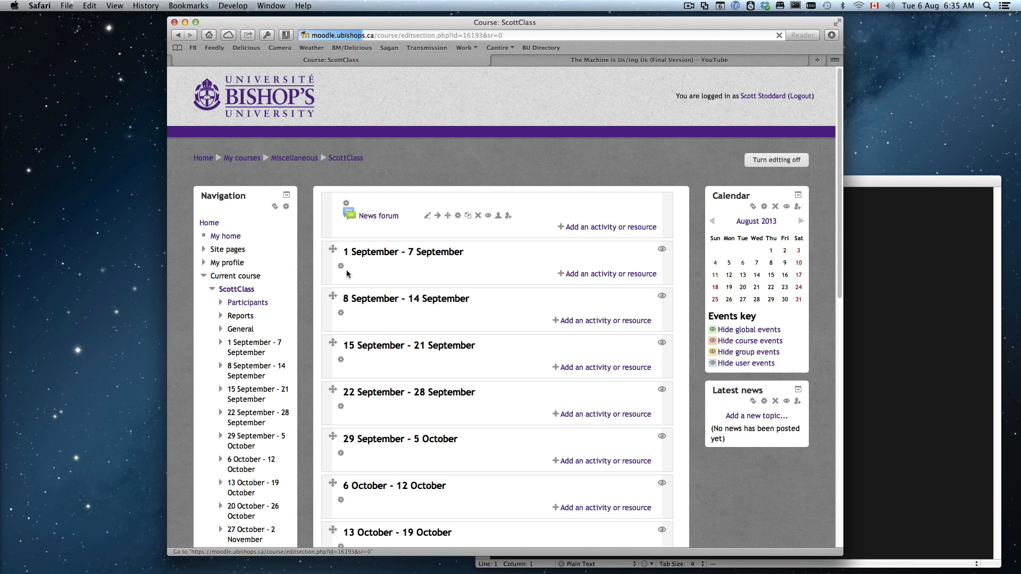
left_click(341, 266)
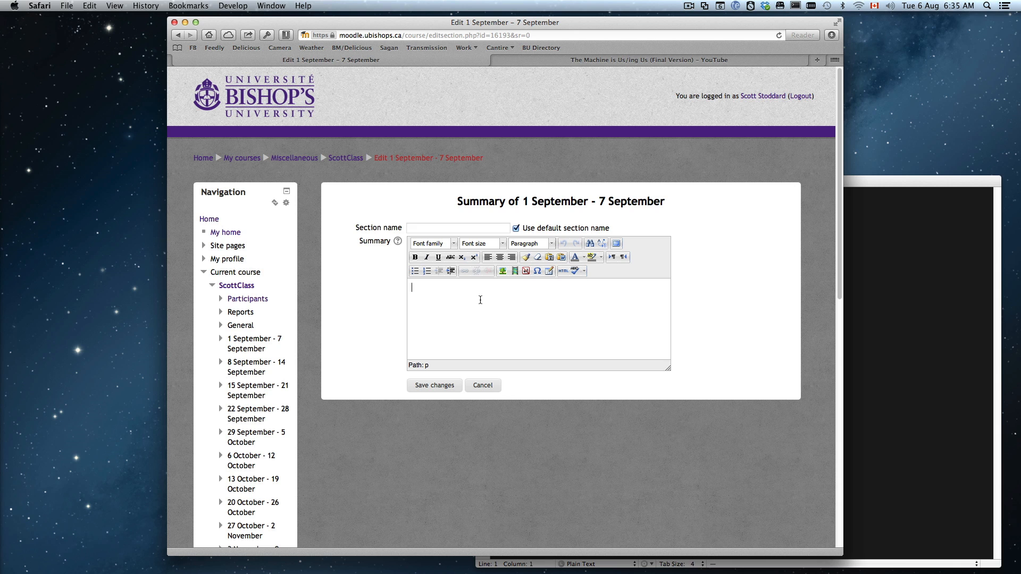
key("super+v")
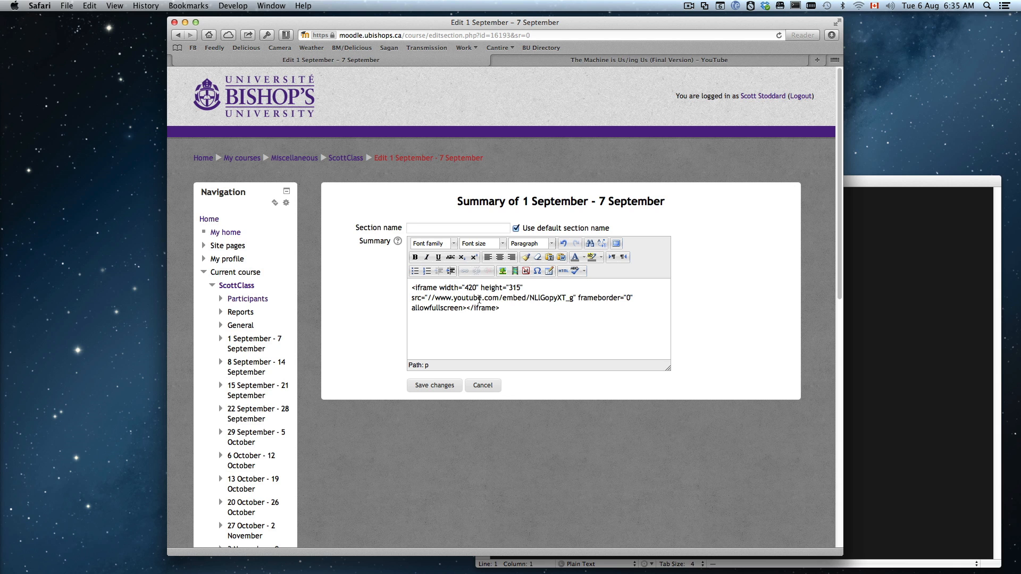
left_click(433, 384)
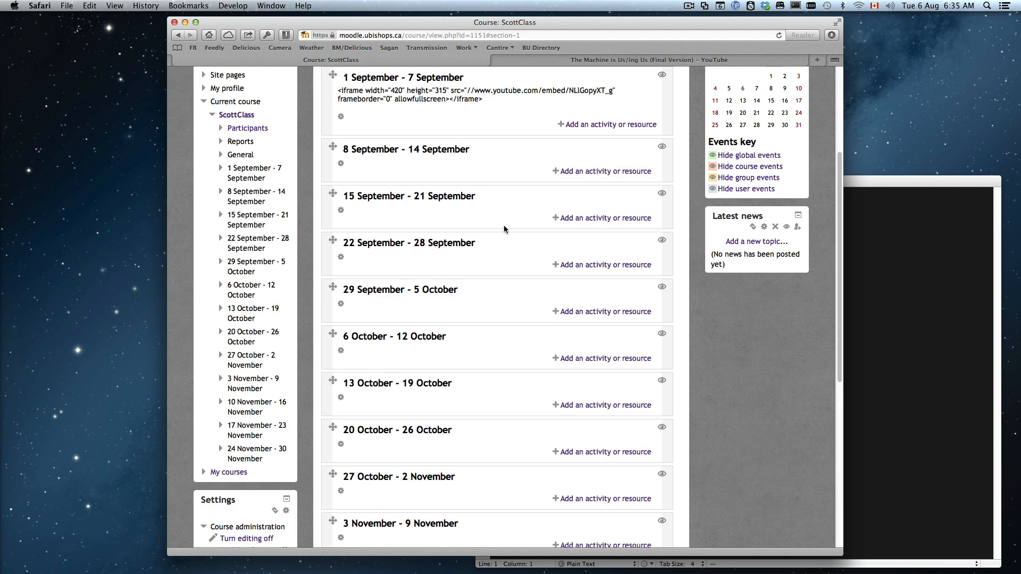
Step: Reopen the summary of the 1 September - 7 September section and cut the embed code text out of it
scroll(503, 225, "up", 3)
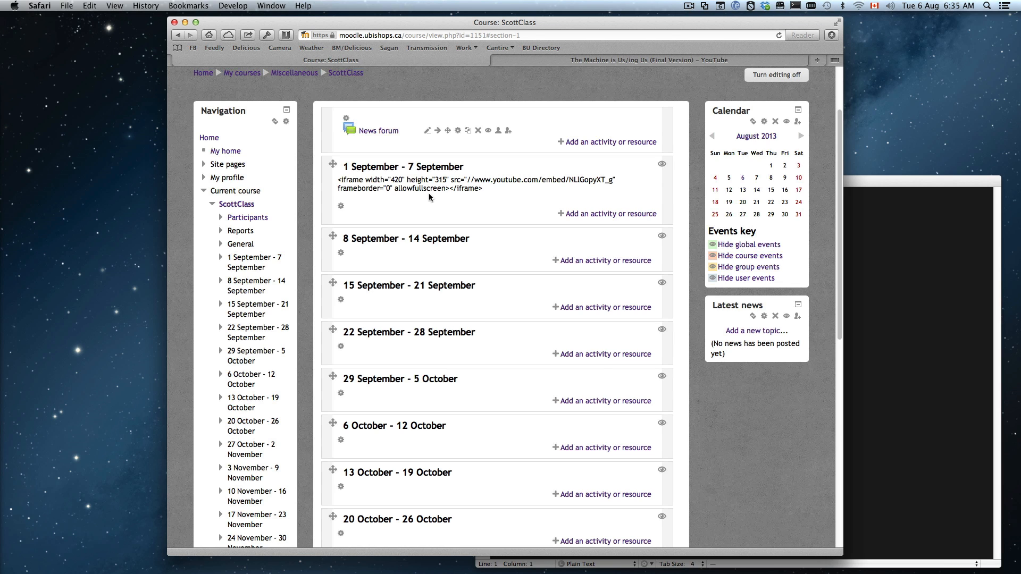
left_click(342, 207)
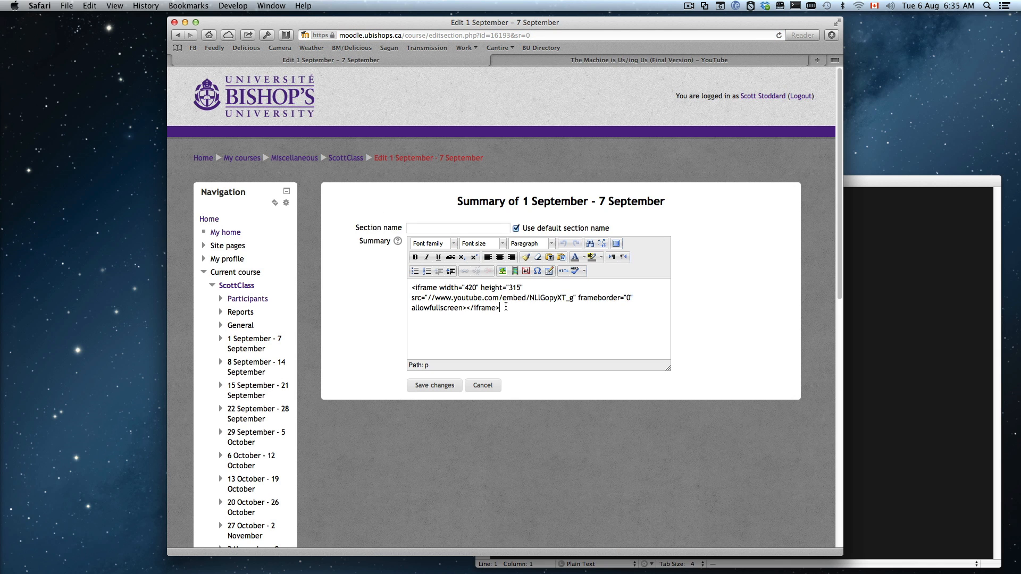
left_click_drag(505, 307, 402, 283)
key("super+x")
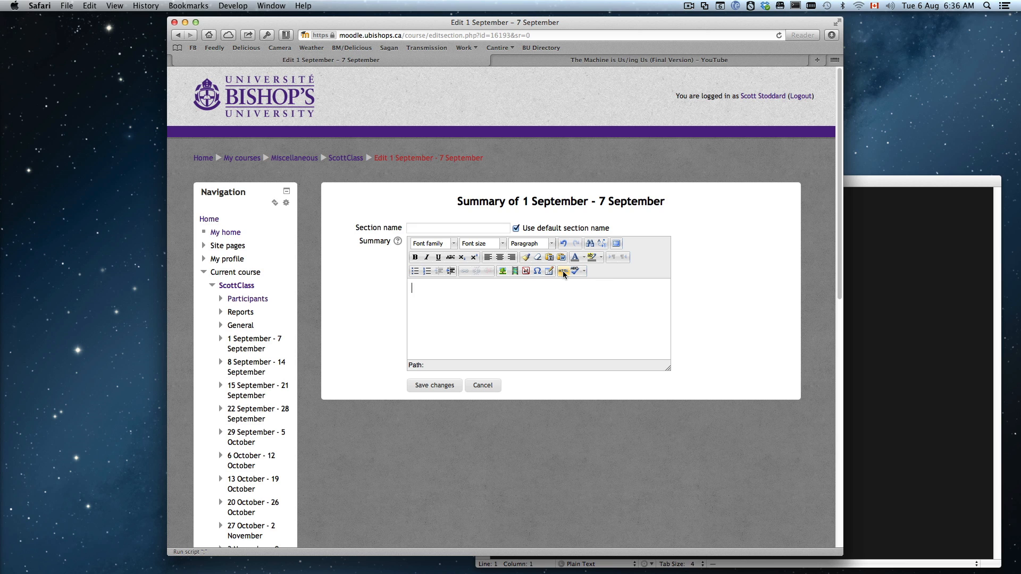
Step: Insert the iframe embed code into the summary's HTML source and update the summary
left_click(563, 271)
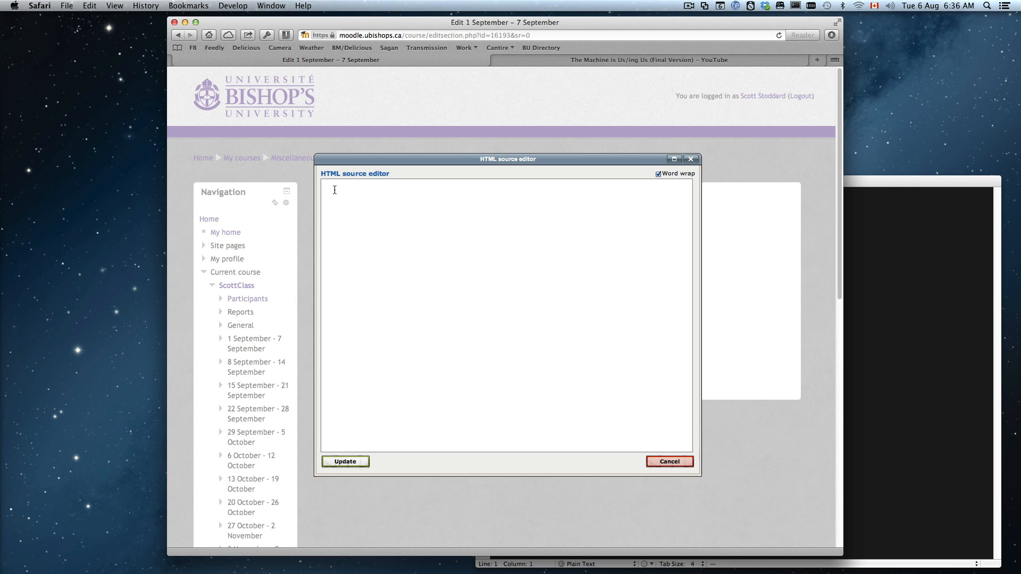
key("super+v")
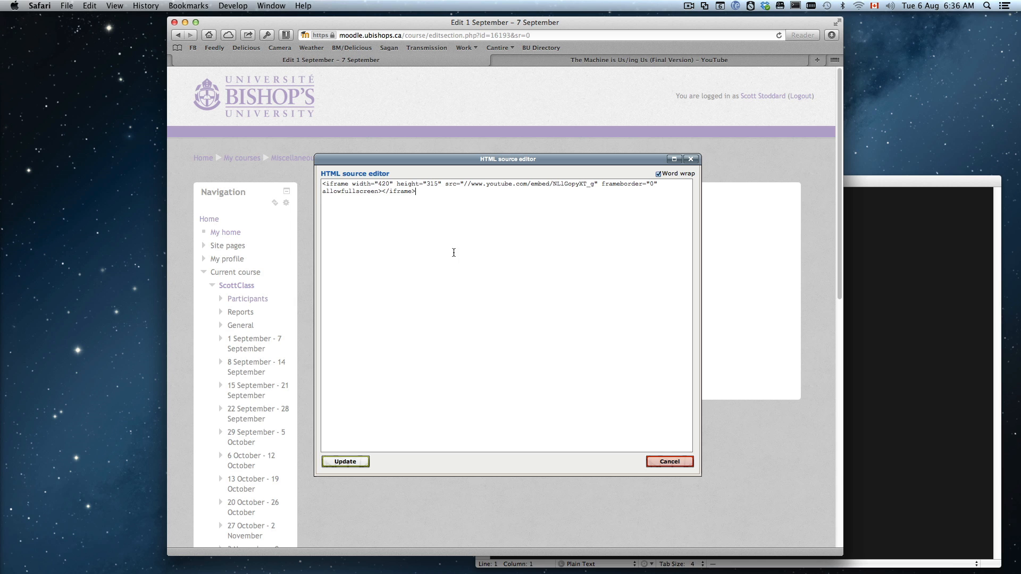
left_click(353, 464)
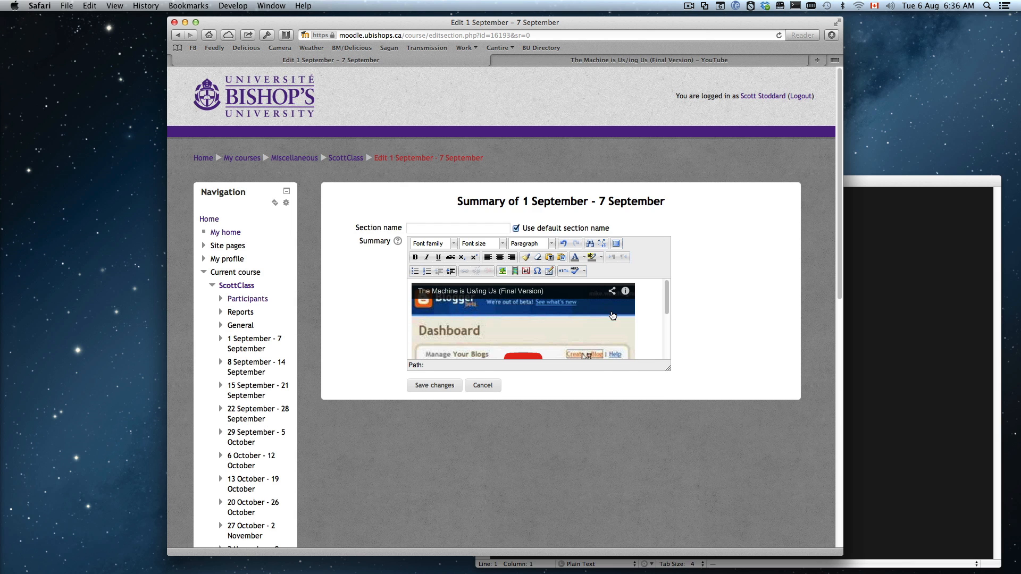
Step: Check the embedded video in the summary of the 1 September - 7 September section and save the changes
scroll(613, 316, "down", 5)
scroll(613, 316, "down", 2)
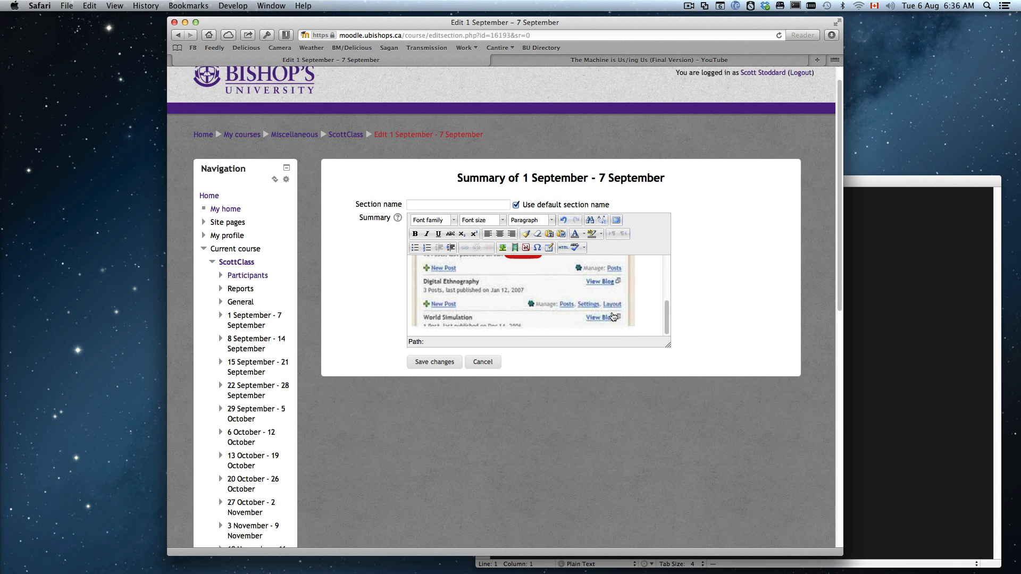
scroll(612, 316, "up", 5)
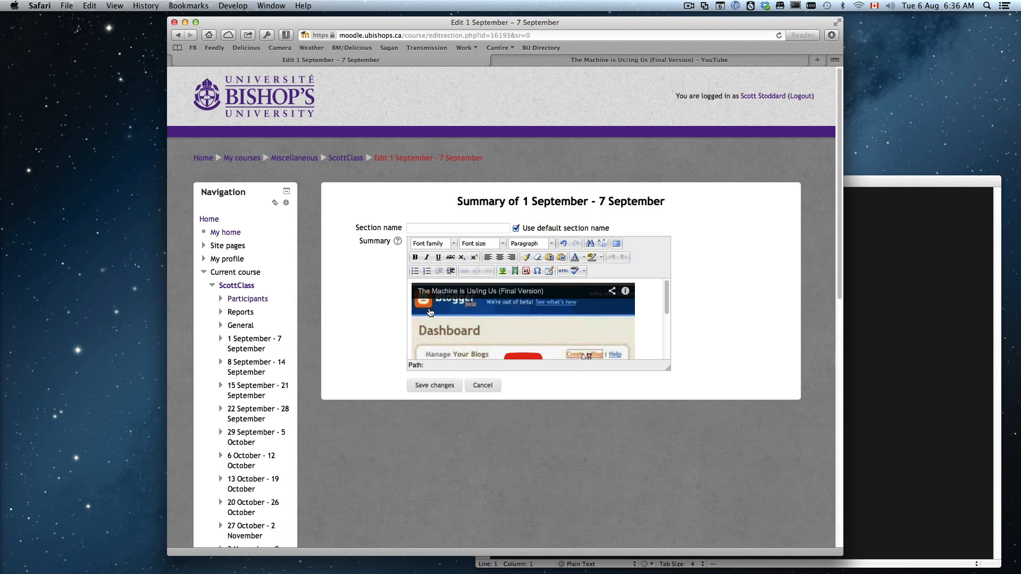
left_click(435, 385)
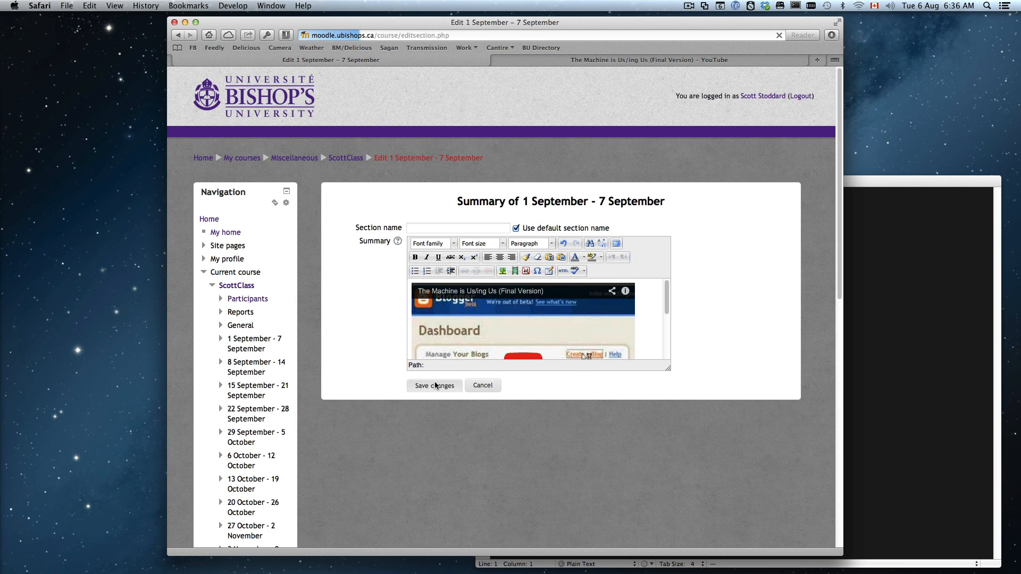
Step: Turn course editing off and test playback of the embedded YouTube video in the 1 September - 7 September section
scroll(565, 398, "up", 3)
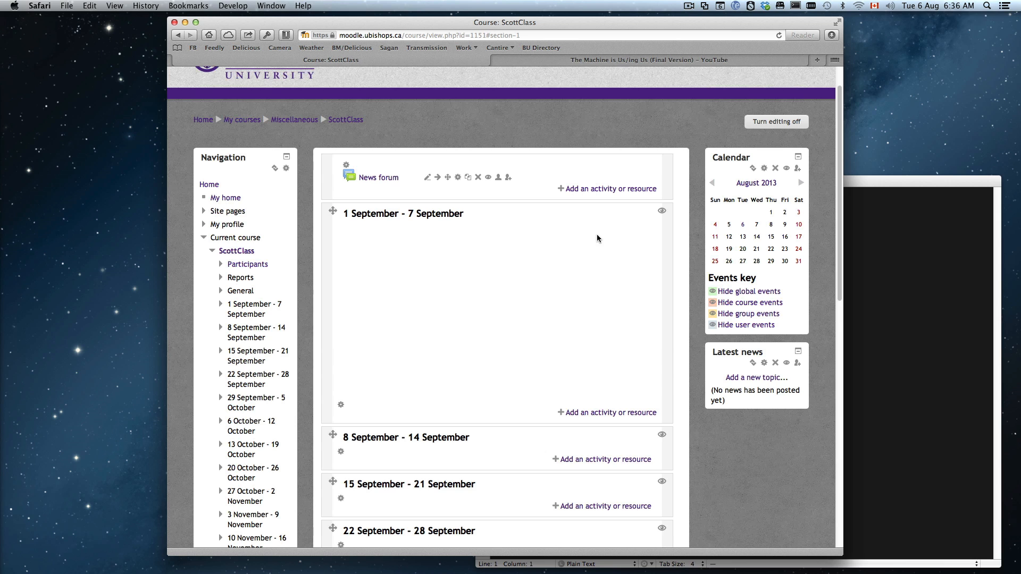
left_click(777, 122)
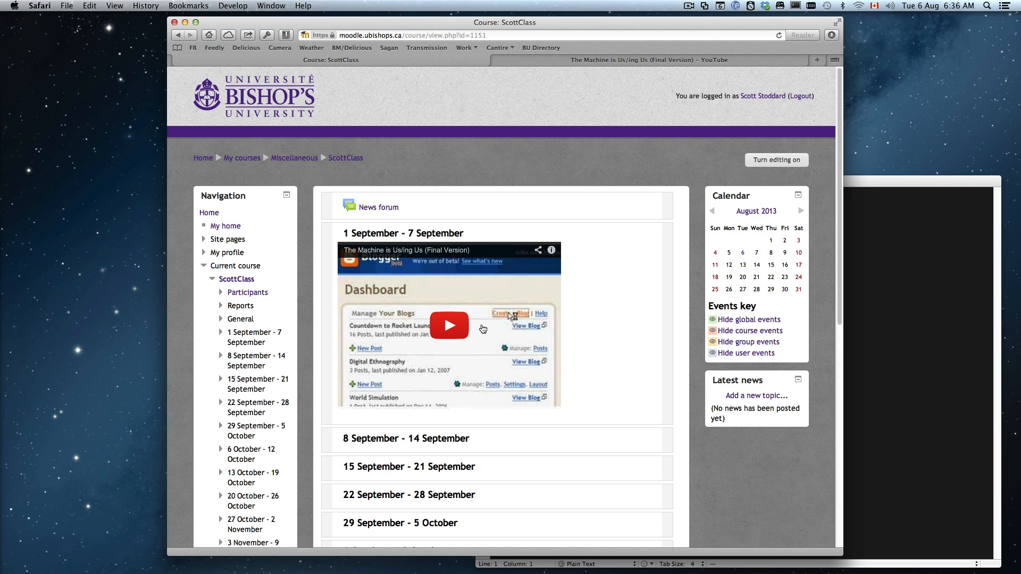
left_click(456, 324)
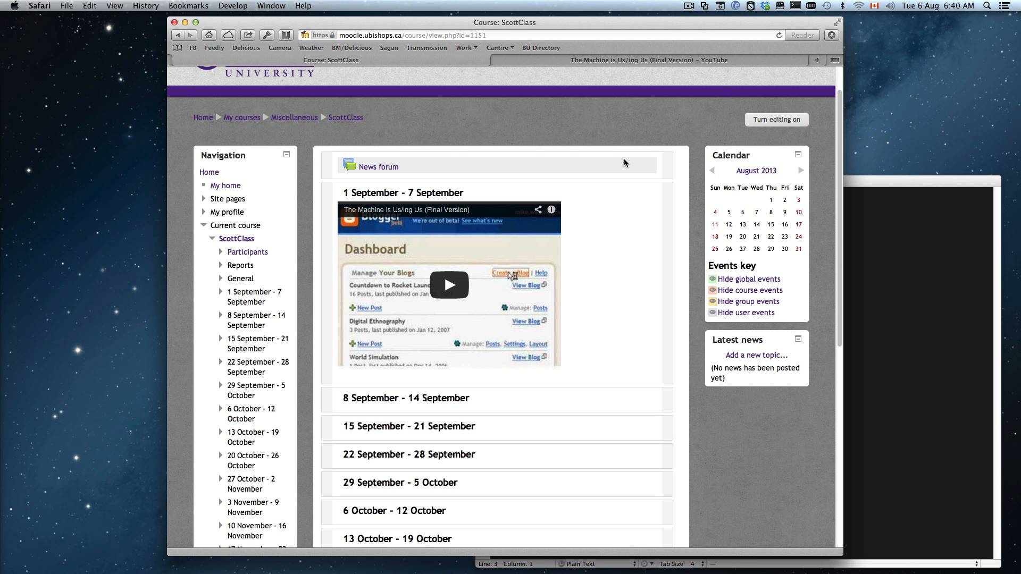
left_click(926, 300)
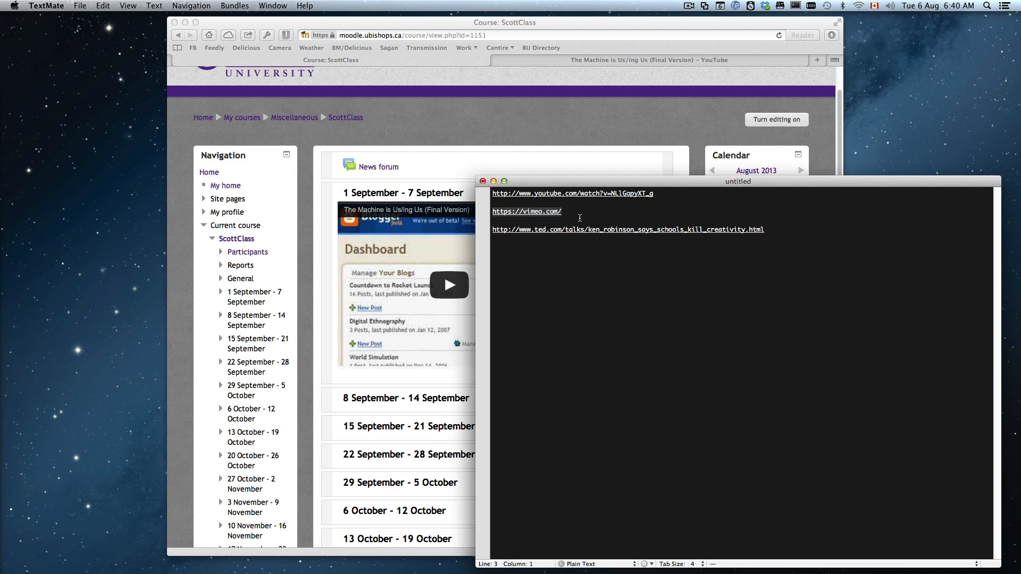
left_click(563, 21)
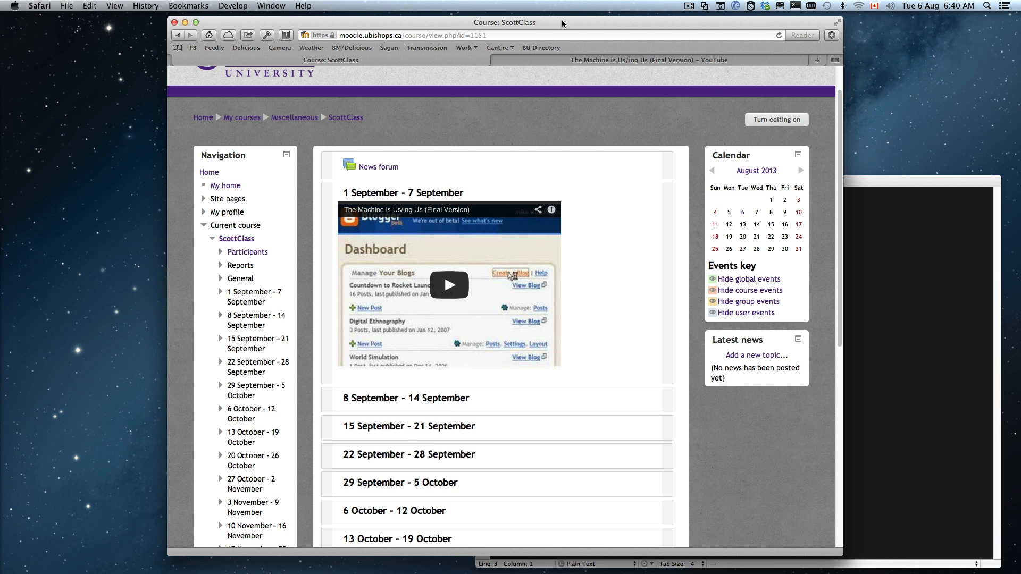
key("super+t")
key("super+v")
key("Return")
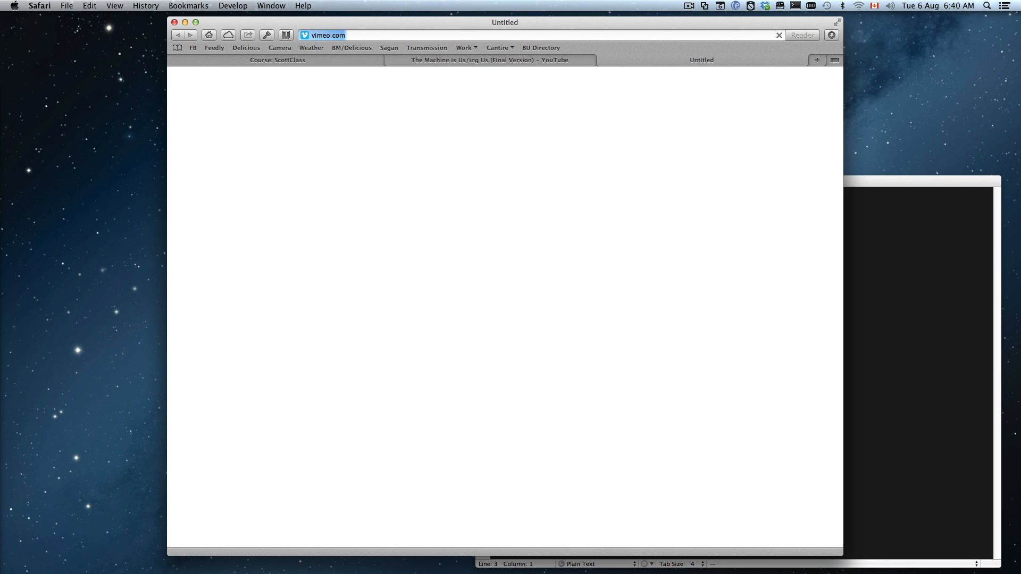
Step: Open the sharing options of the INSEPARABLE staff pick video and copy its full embed code
scroll(555, 232, "down", 3)
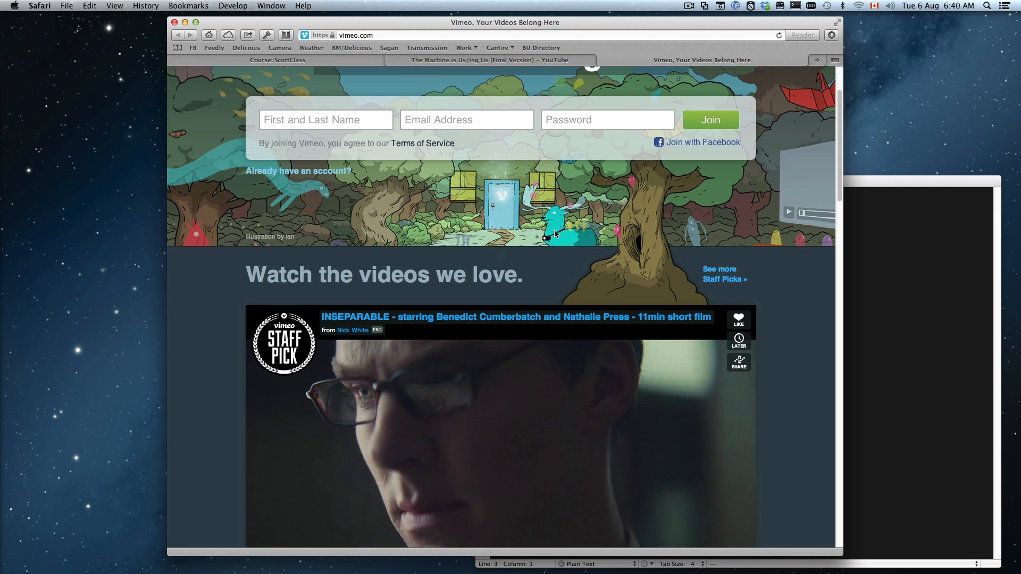
scroll(555, 232, "down", 4)
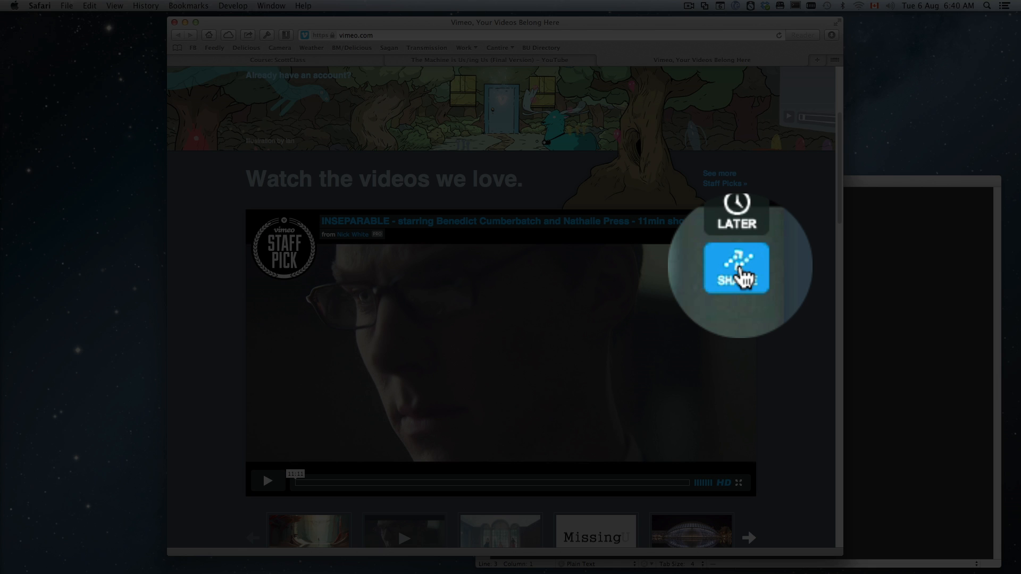
left_click(739, 266)
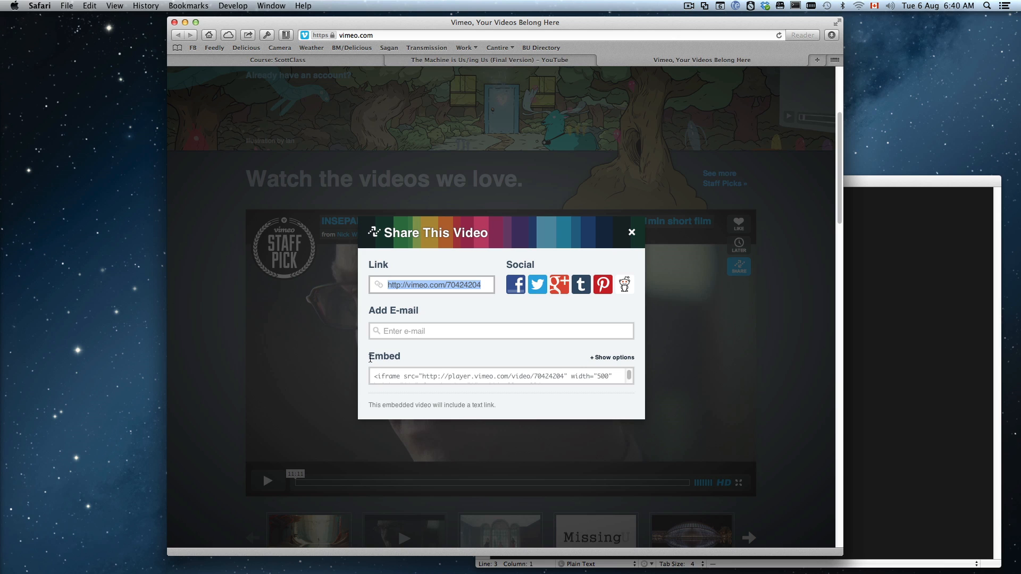
left_click(398, 378)
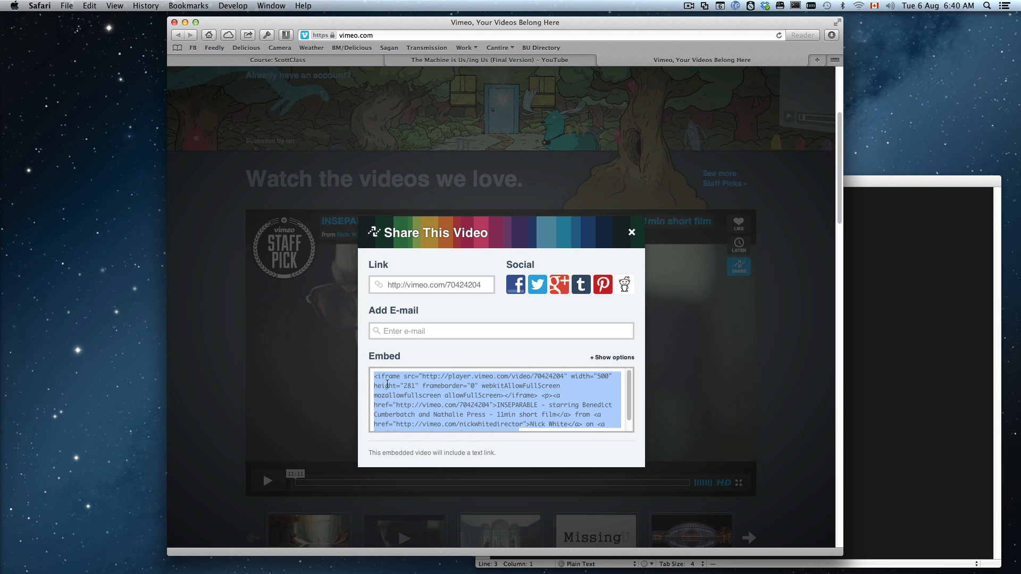
right_click(408, 391)
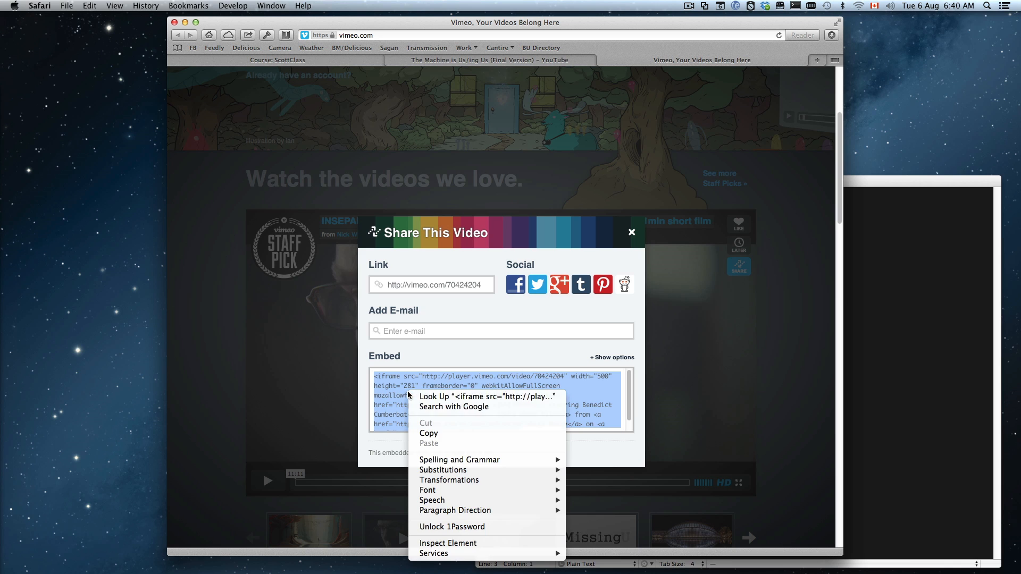
left_click(438, 433)
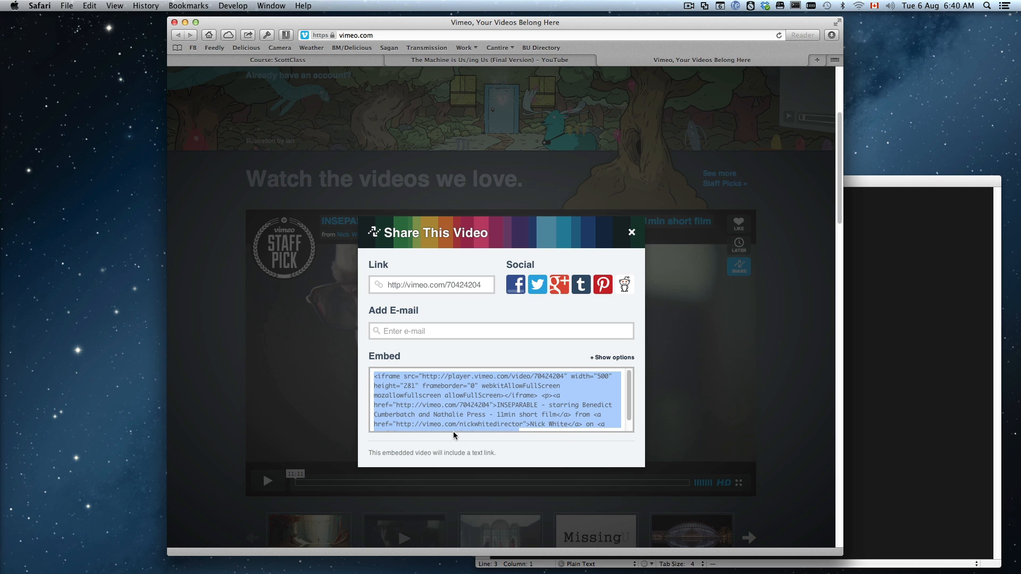
Step: In the Moodle course, turn editing on and paste the Vimeo embed code into the HTML source of the 8 September - 14 September summary
left_click(304, 59)
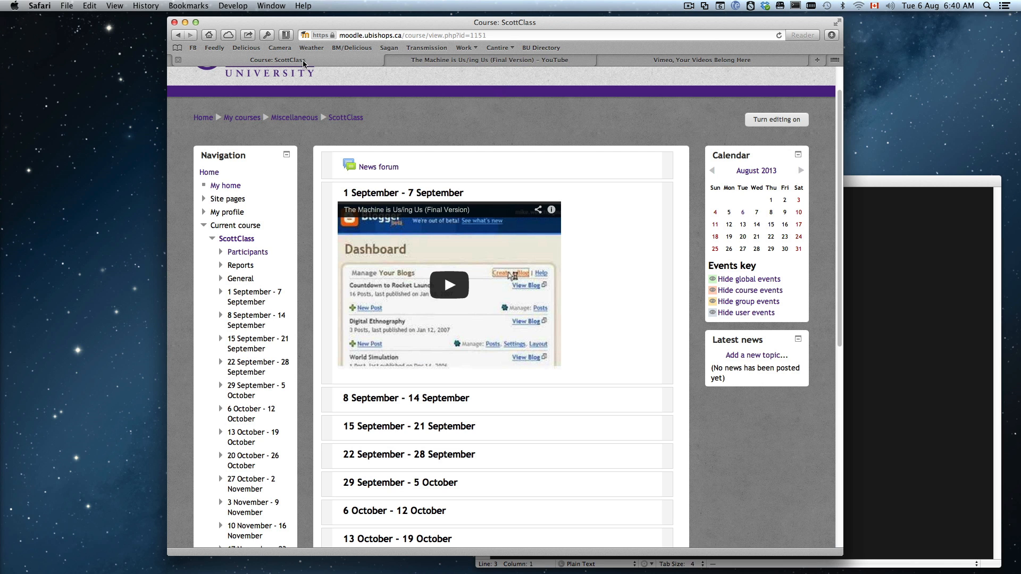
left_click(768, 124)
scroll(566, 407, "down", 3)
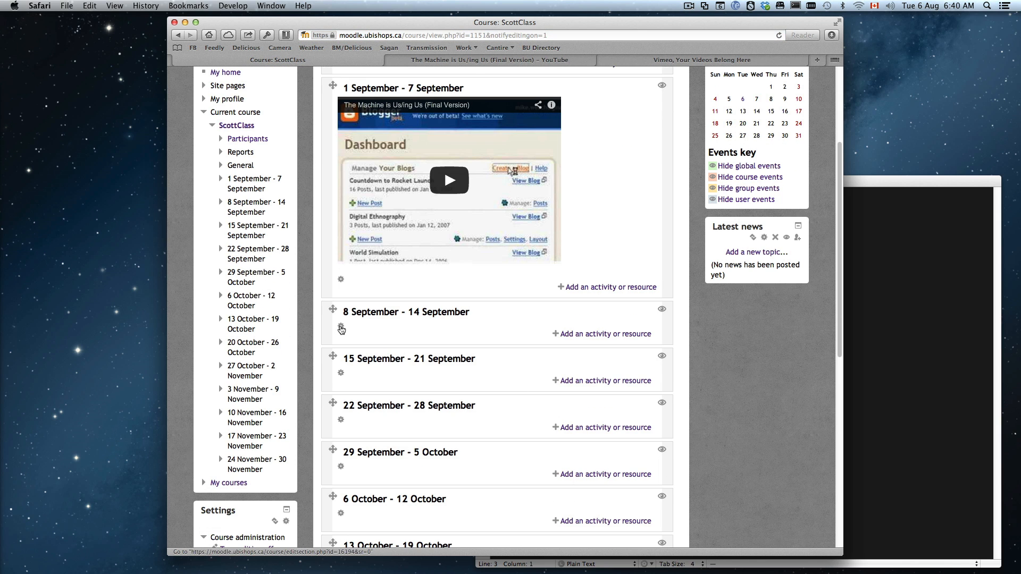
left_click(341, 328)
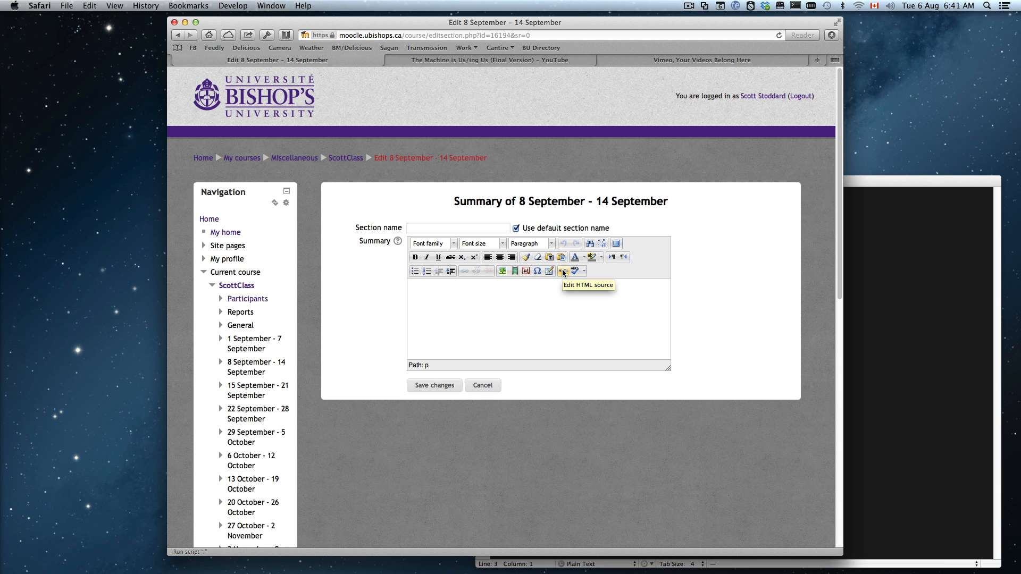
left_click(564, 272)
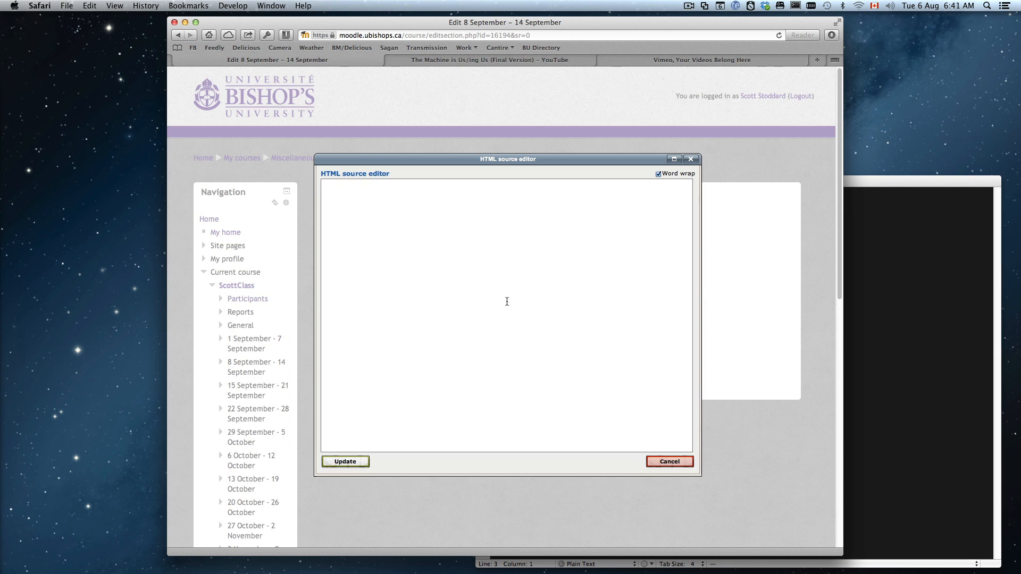
key("super+v")
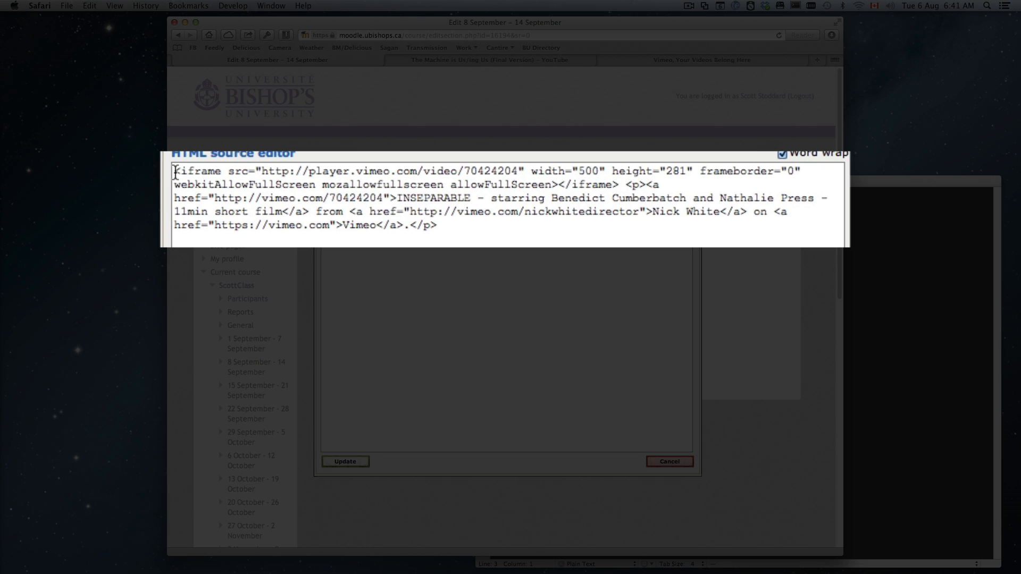
Step: Delete the text link paragraph after the closing iframe tag, update the HTML source and save the section summary
left_click_drag(176, 172, 228, 171)
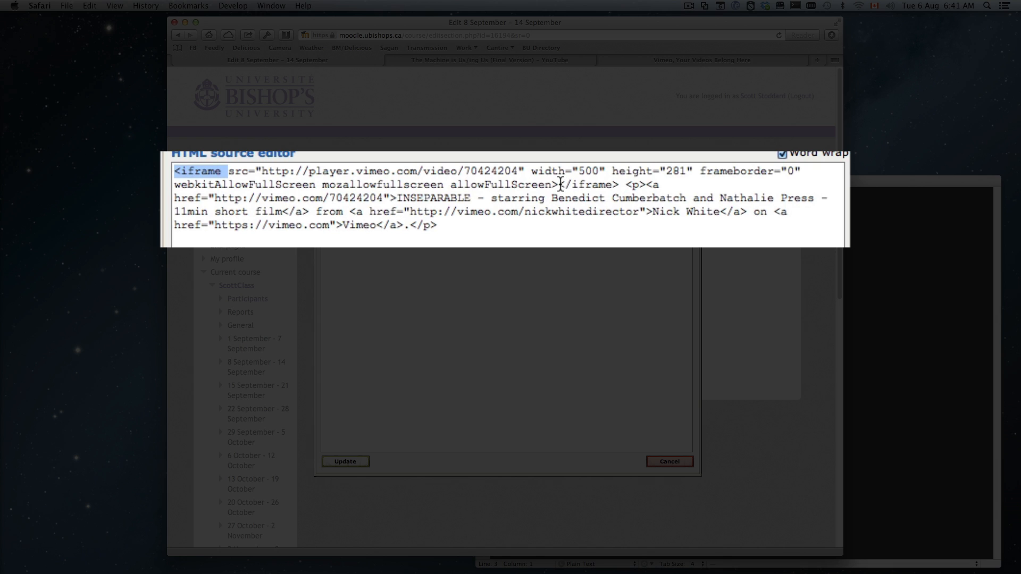
left_click_drag(558, 185, 619, 184)
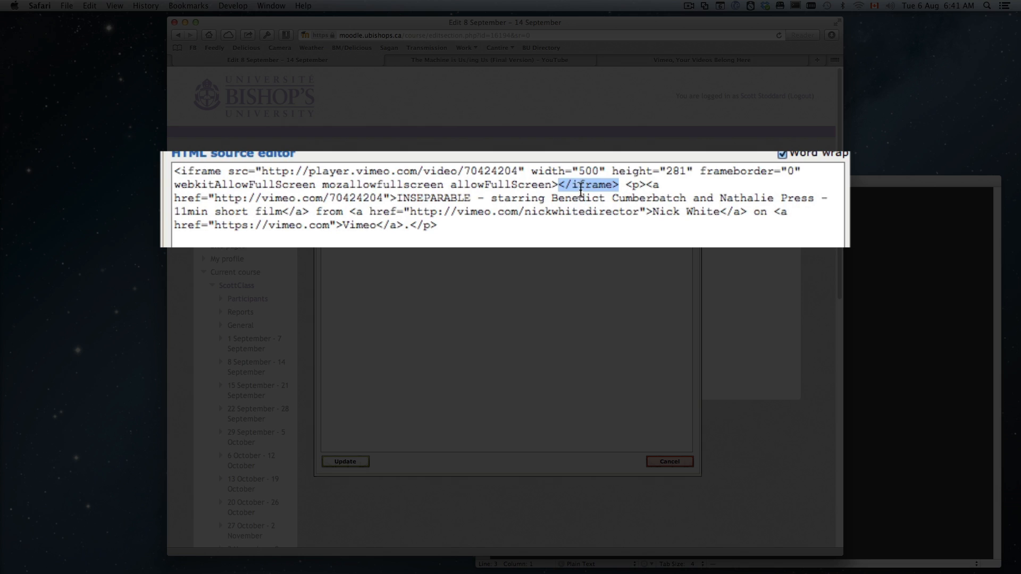
left_click(621, 186)
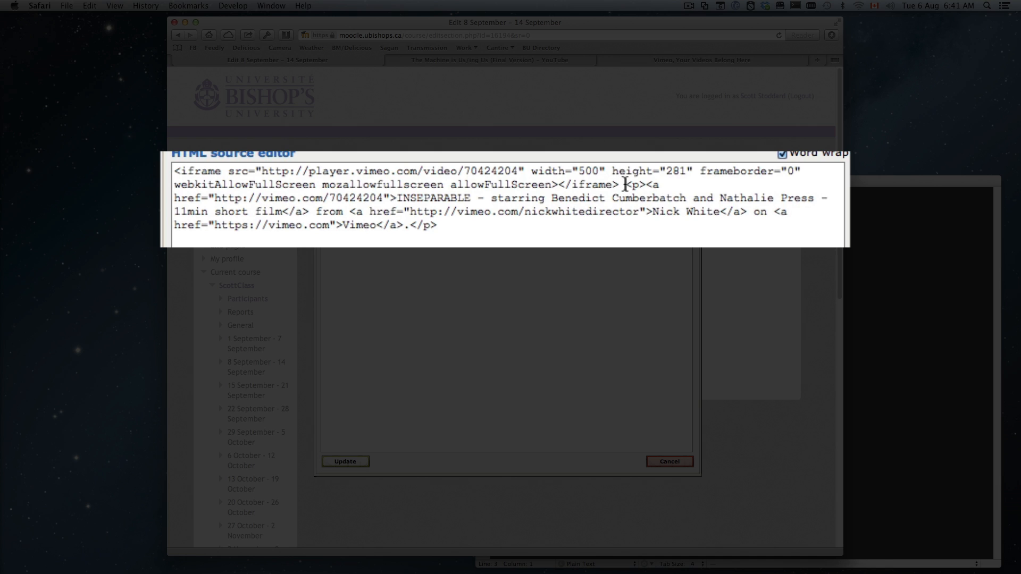
left_click_drag(626, 186, 639, 213)
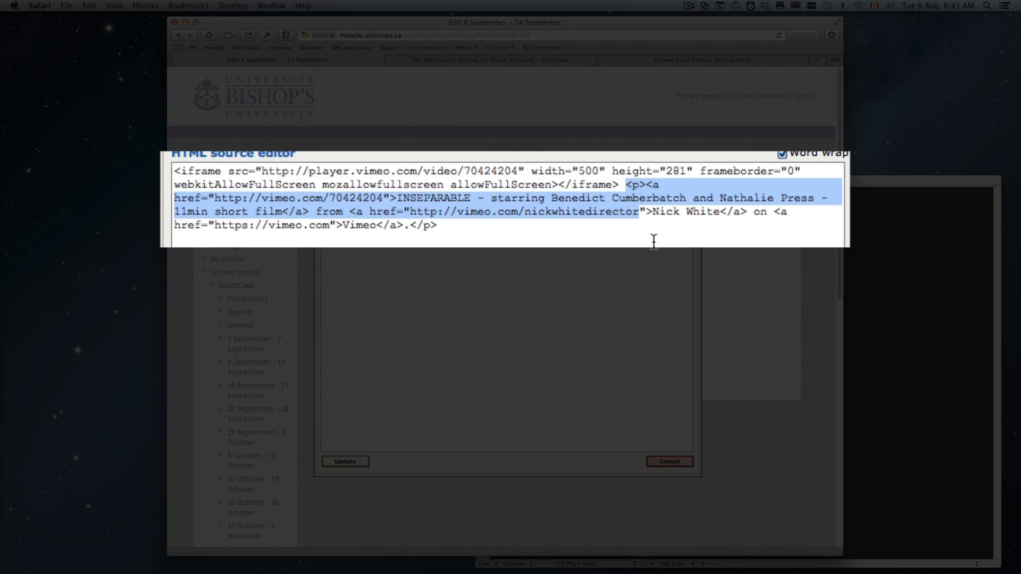
key("BackSpace")
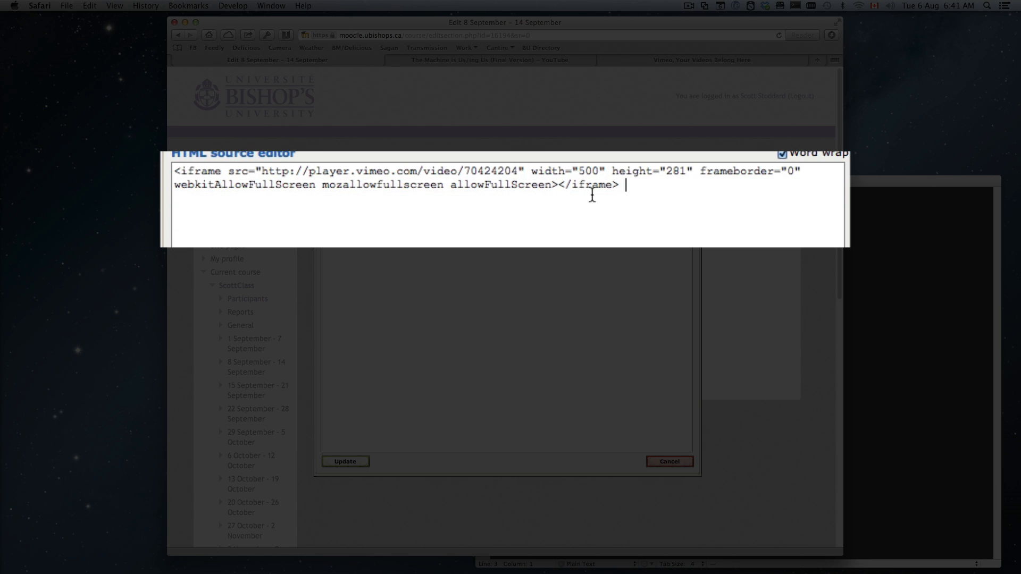
key("BackSpace")
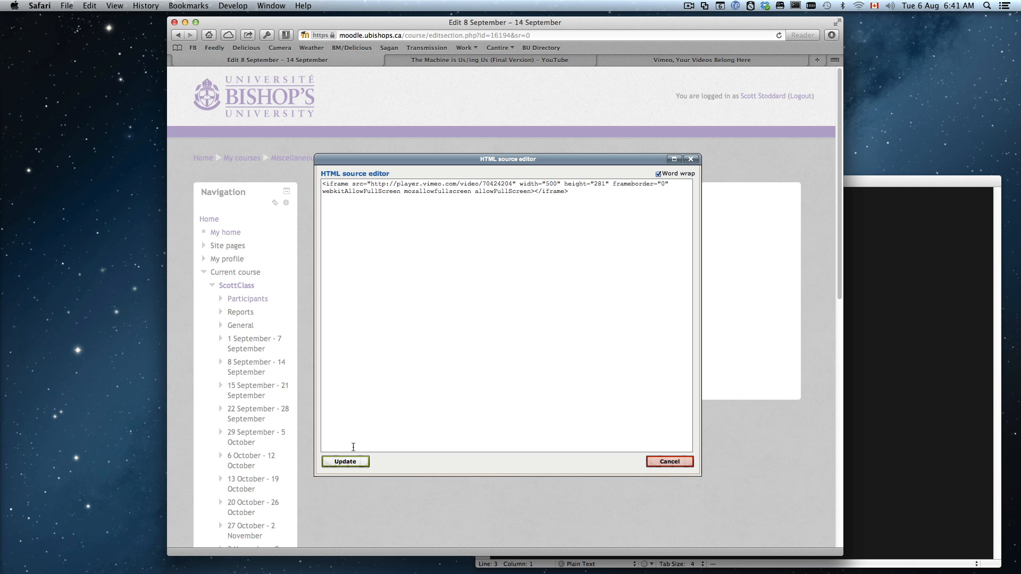
left_click(346, 461)
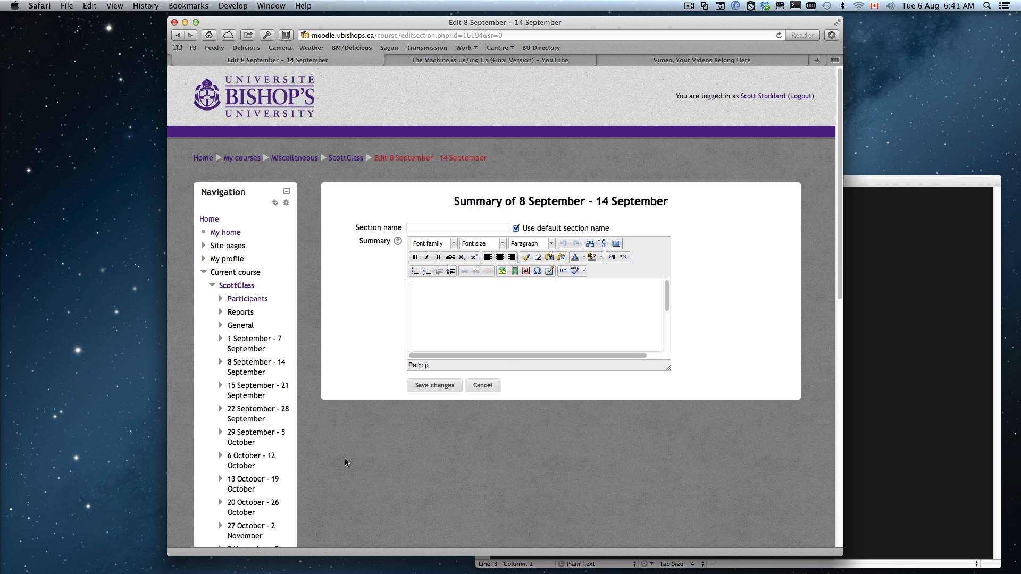
left_click(436, 386)
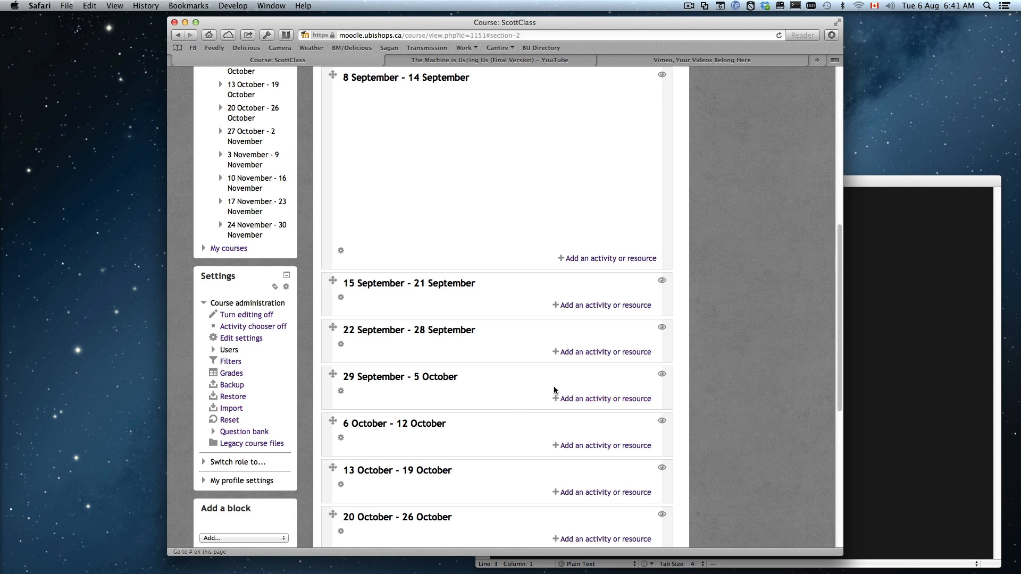
Step: Turn course editing off, then play and pause the embedded Vimeo video in the 8 September - 14 September section
scroll(554, 391, "up", 5)
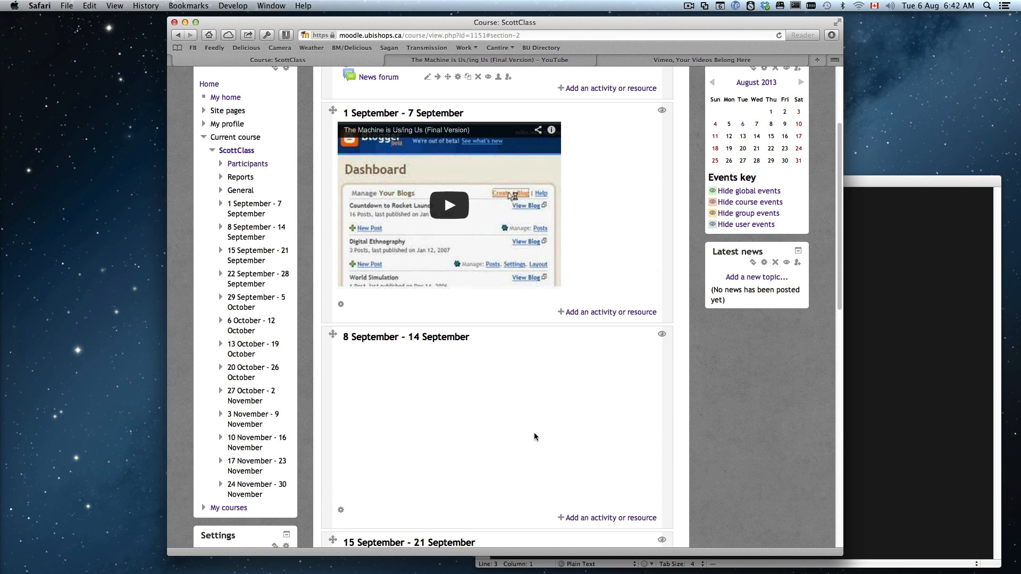
scroll(458, 413, "up", 3)
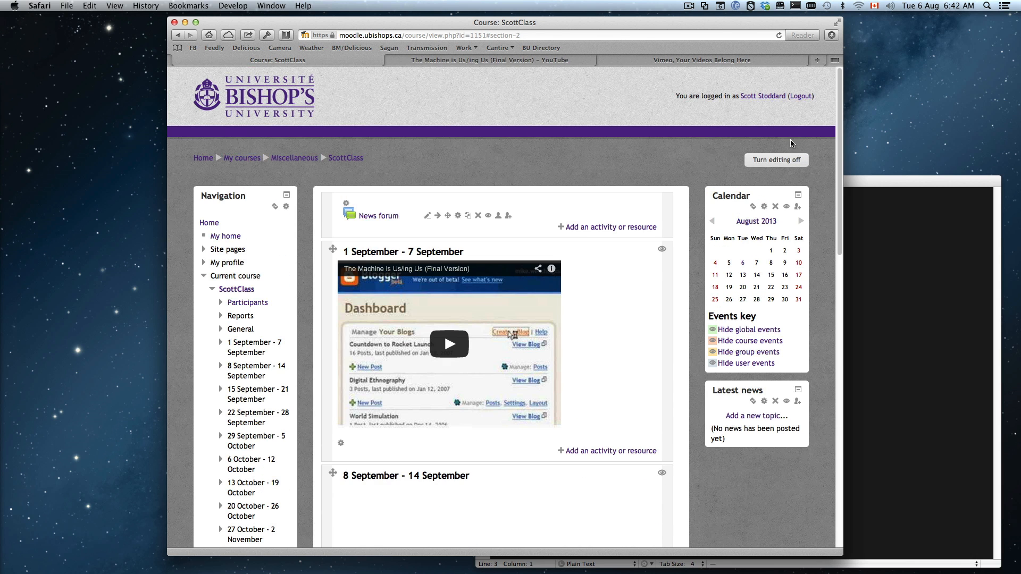
left_click(787, 161)
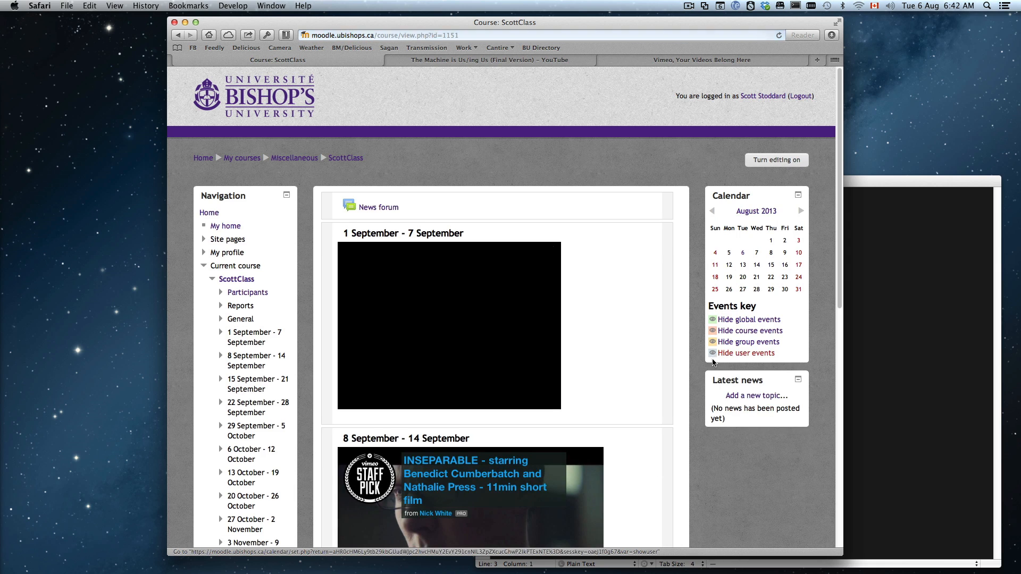
scroll(713, 359, "down", 3)
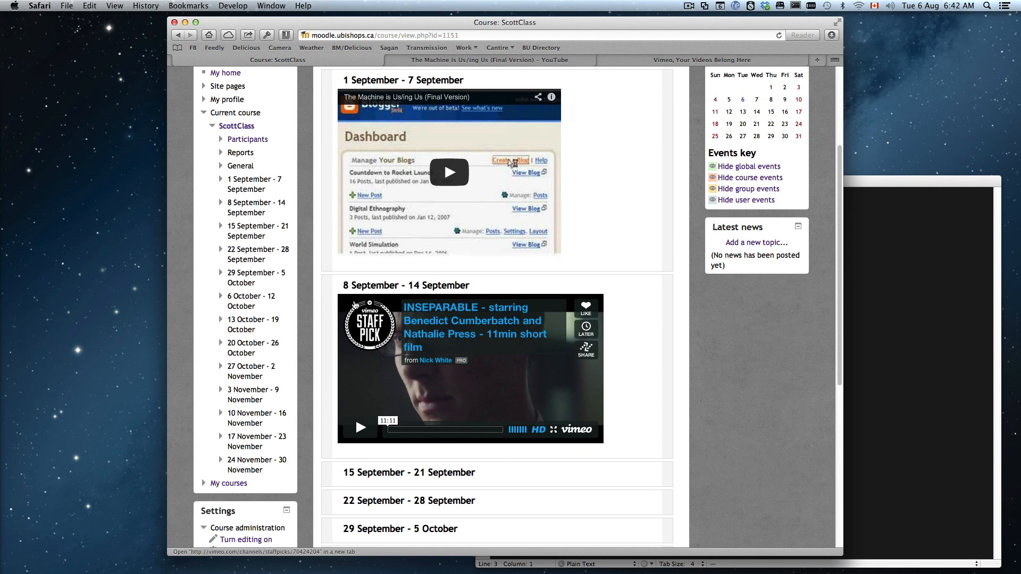
left_click(367, 433)
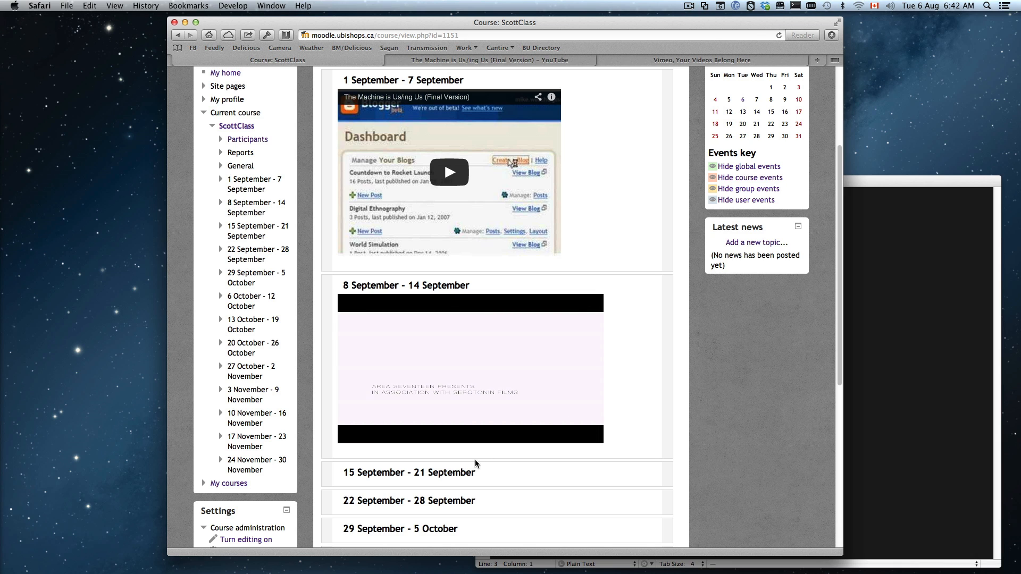
mouse_move(355, 430)
scroll(551, 480, "up", 4)
scroll(471, 478, "down", 3)
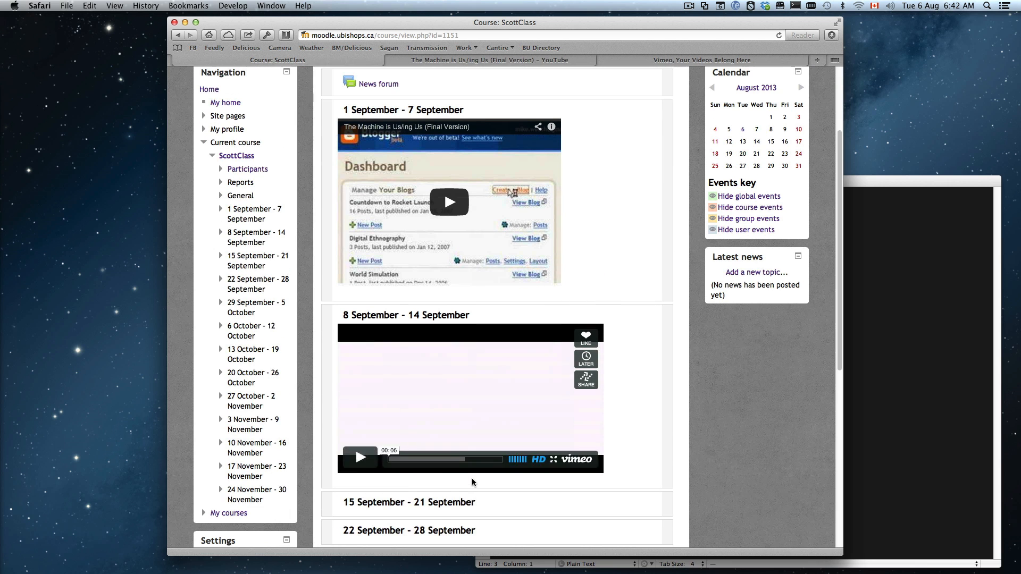
left_click(994, 354)
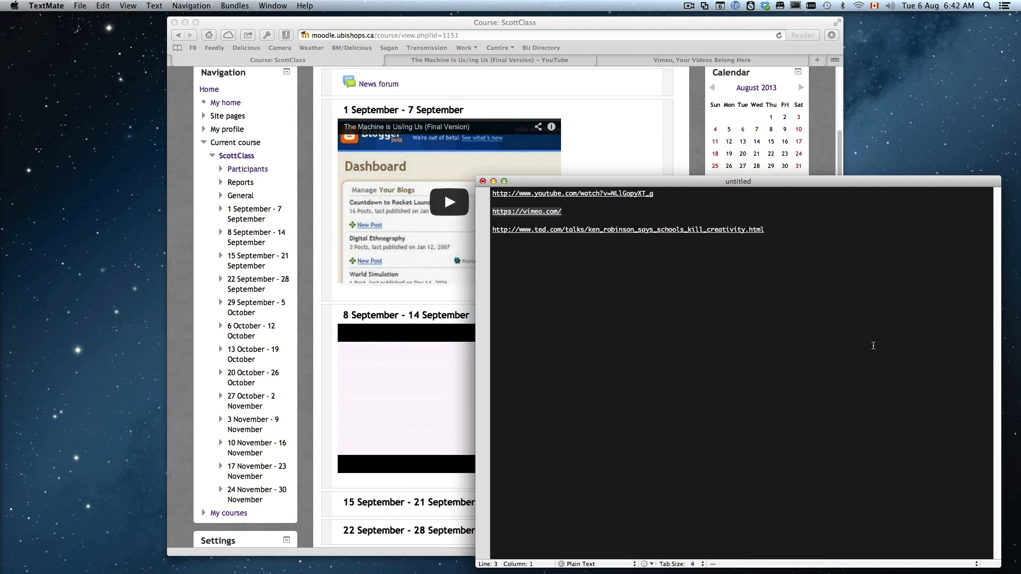
left_click_drag(772, 230, 495, 232)
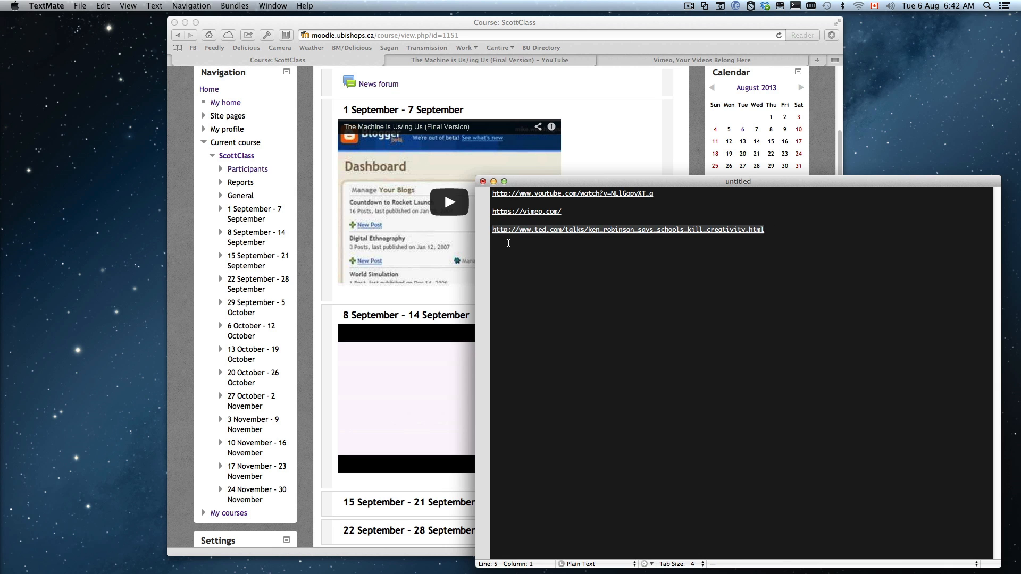
left_click(626, 21)
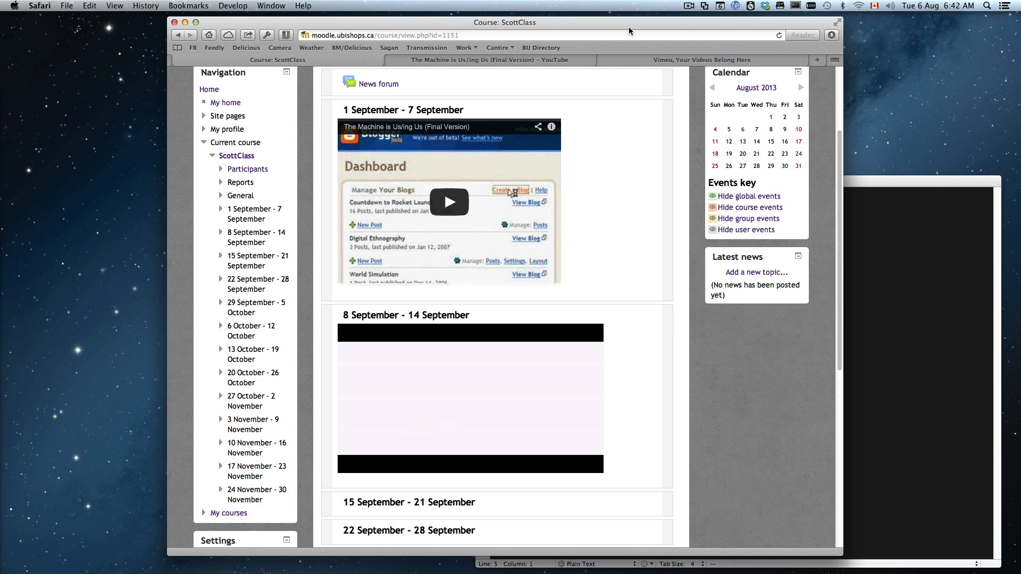
key("super+t")
type("http://www.ted.com/talks/ken_robinson_says_schools_kill_creativity.html")
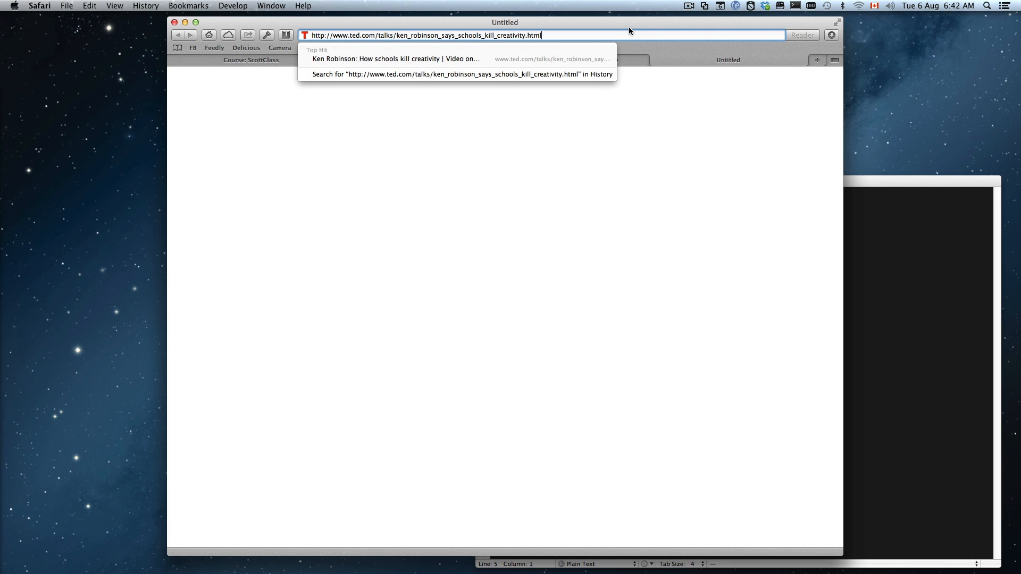
key("Return")
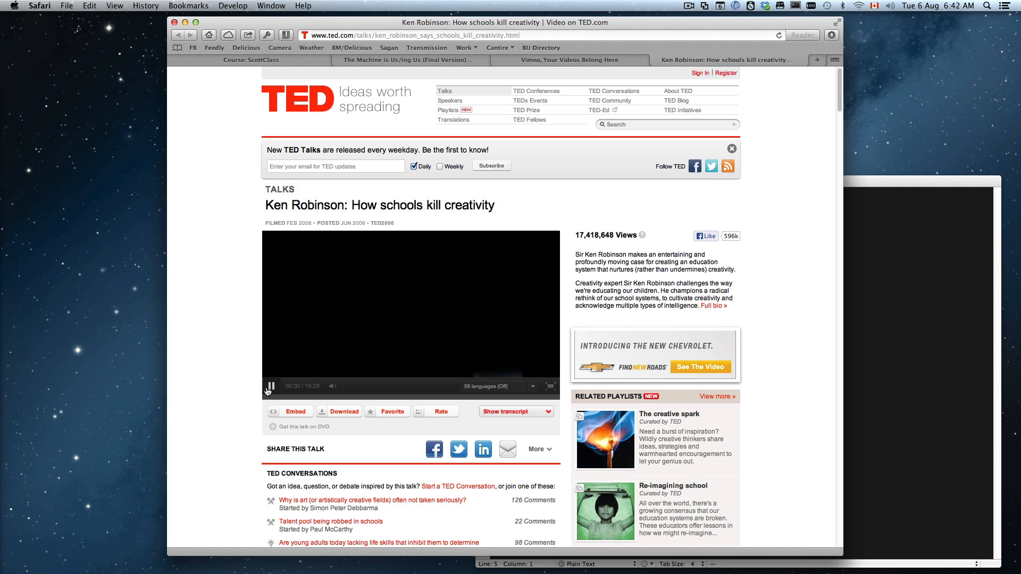
Step: Pause the TED talk, open its embed options and copy the full "Embed this video" code
left_click(271, 387)
left_click(270, 387)
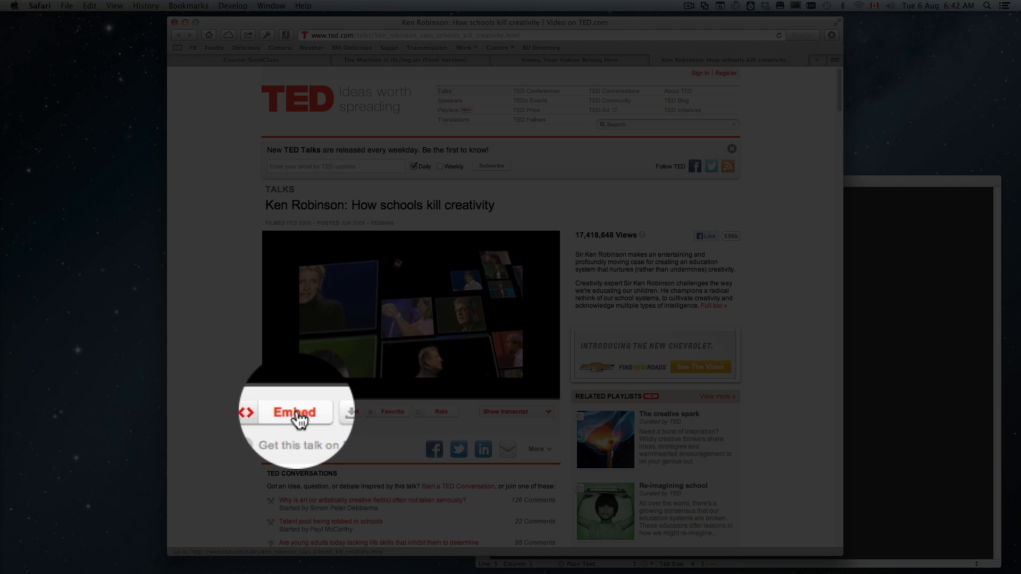
left_click(296, 413)
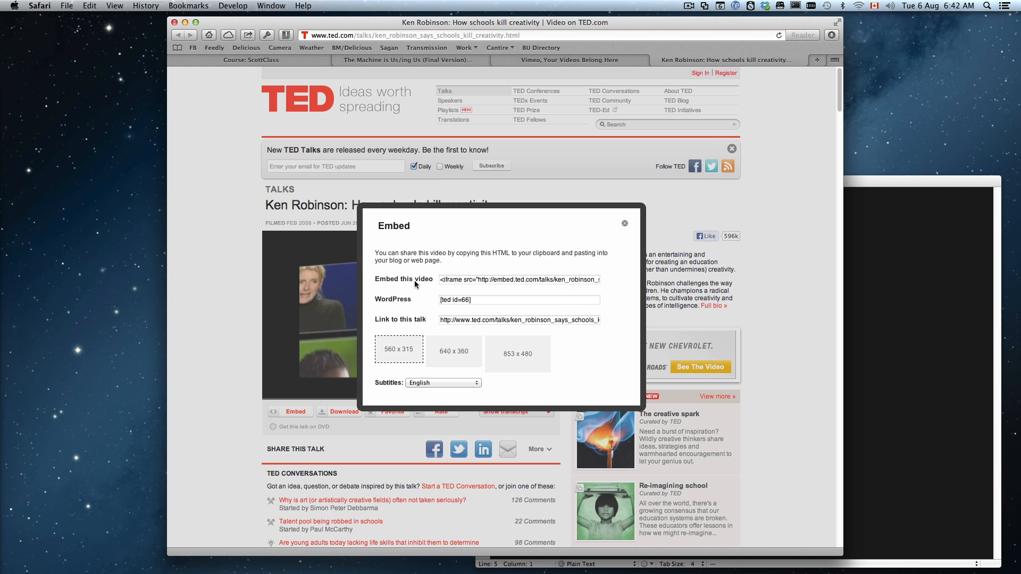
left_click(464, 280)
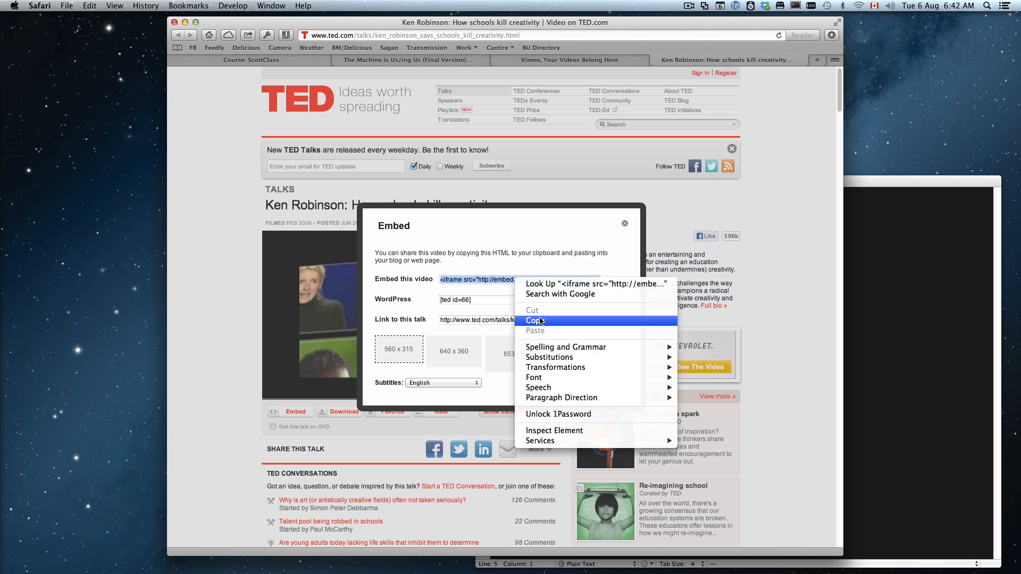
left_click(536, 321)
Step: Return to the ScottClass course in Moodle, turn editing on and open the 15 September - 21 September summary for editing
left_click(291, 59)
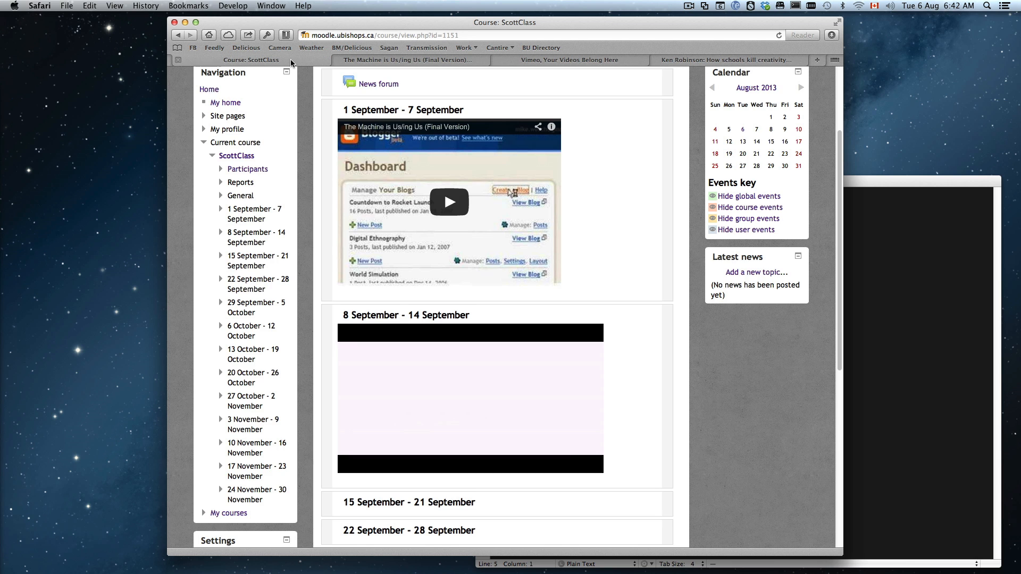
scroll(734, 171, "up", 2)
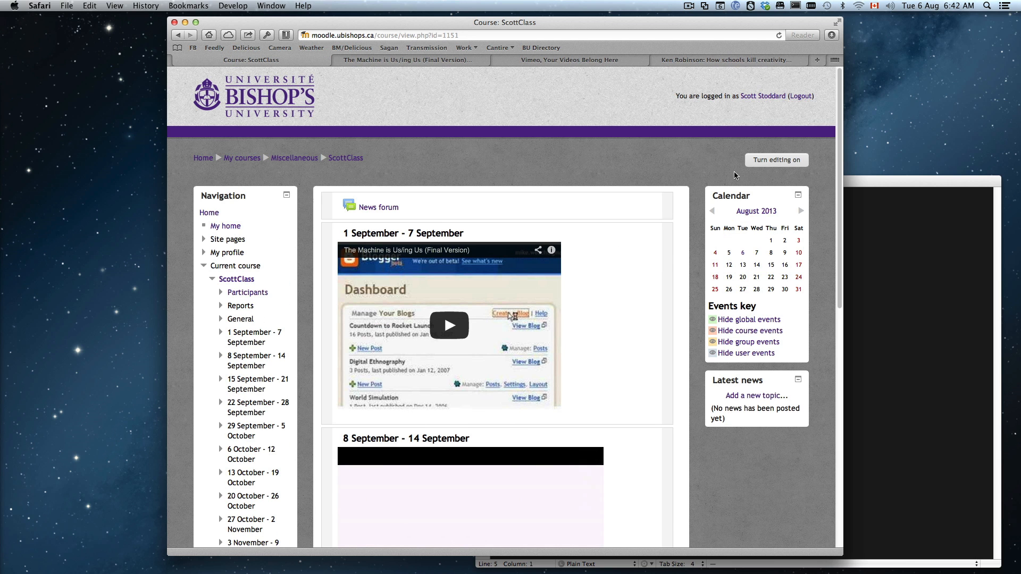
left_click(776, 160)
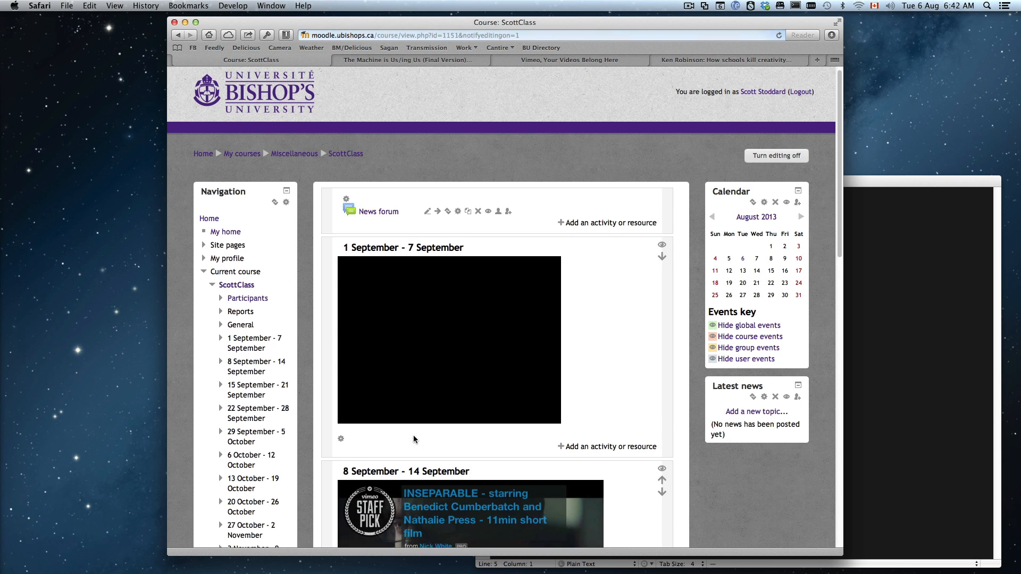
scroll(413, 435, "down", 10)
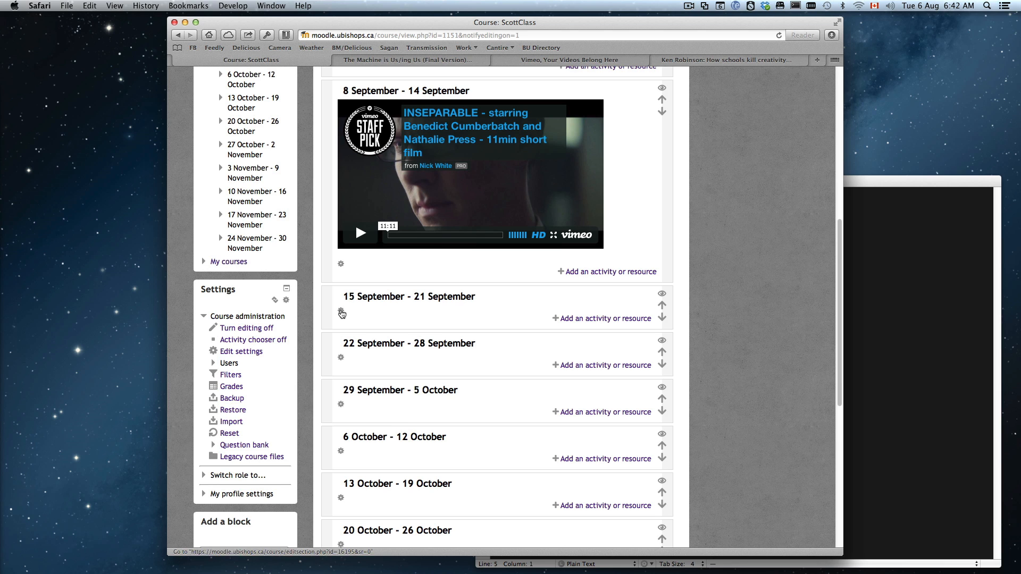
left_click(342, 313)
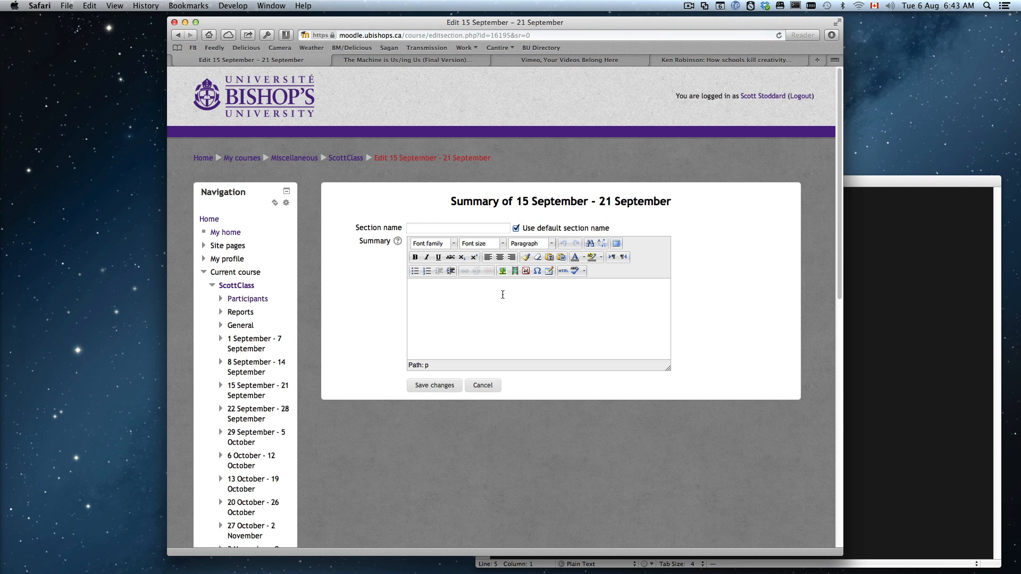
Step: Paste the TED embed code into the summary's HTML source, update it and save the section changes
left_click(563, 272)
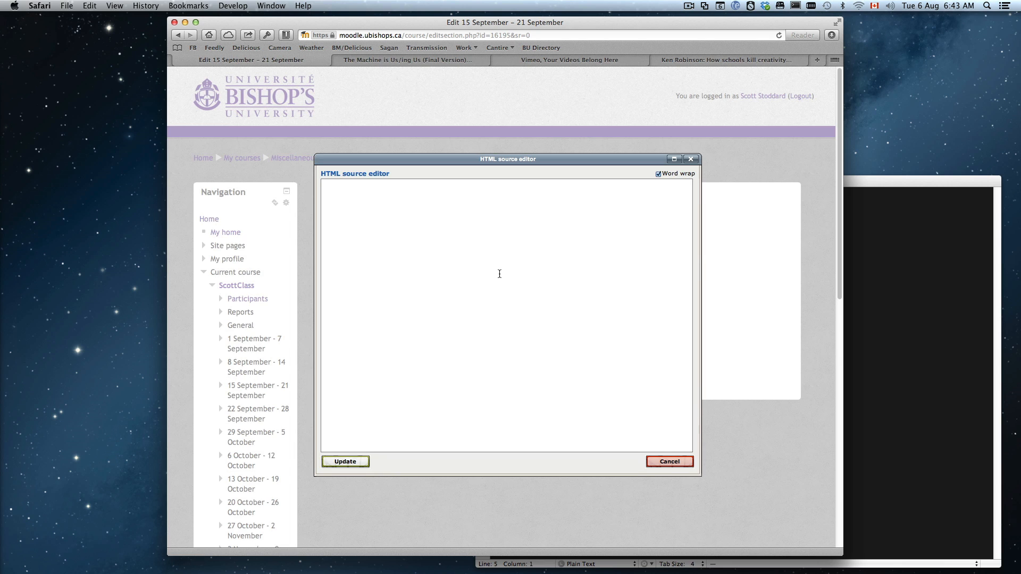
key("super+v")
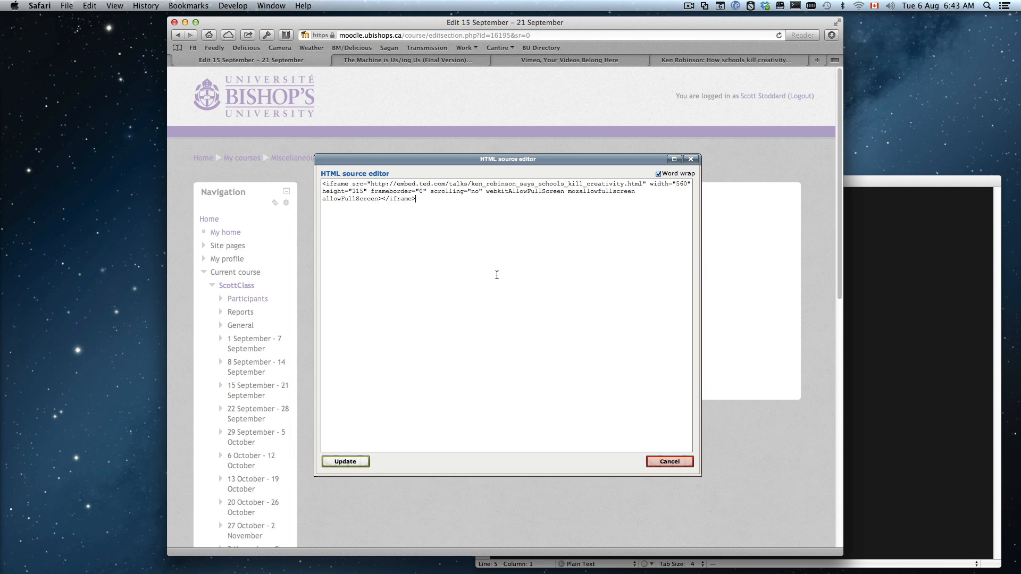
left_click(354, 462)
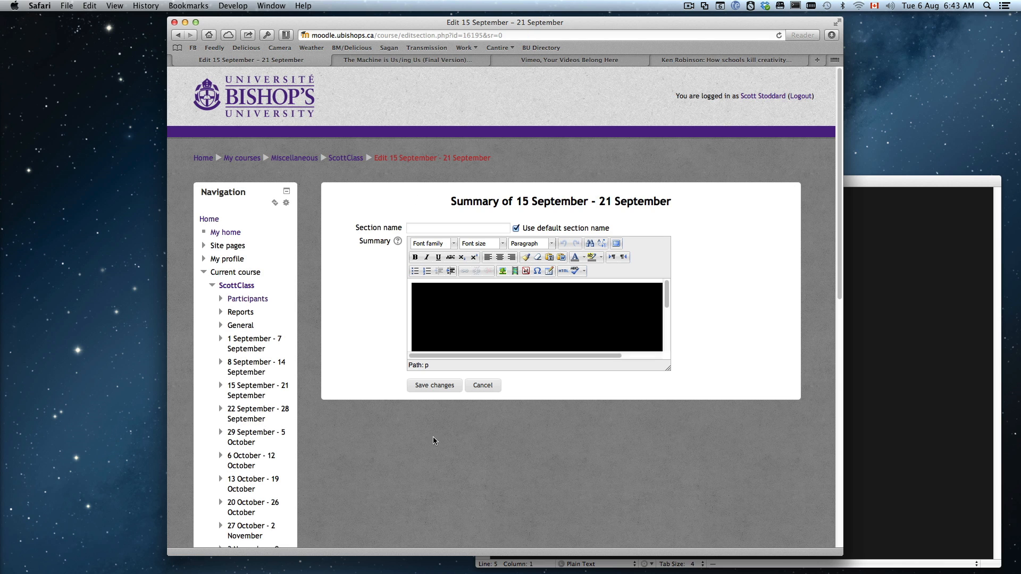
left_click(437, 387)
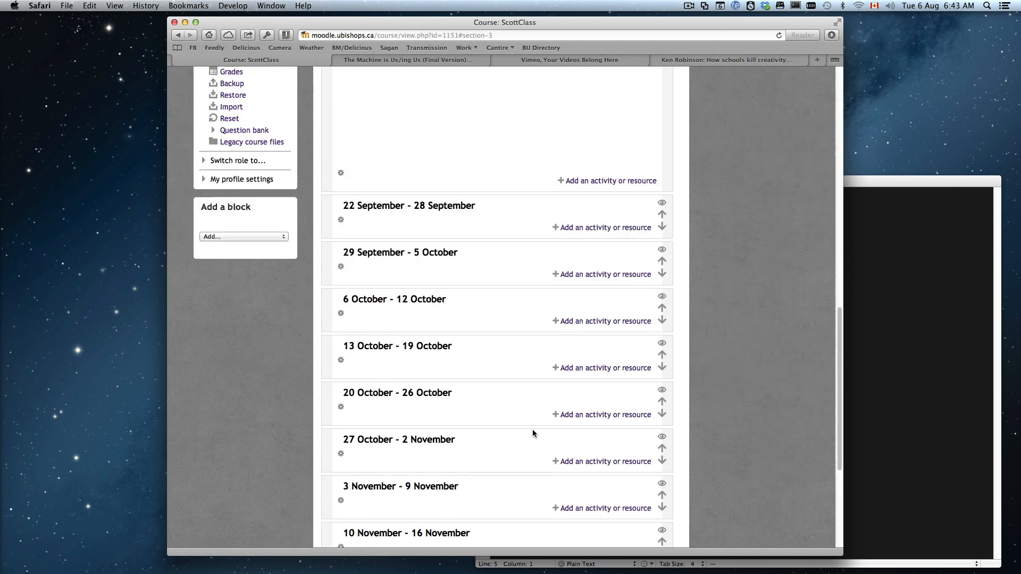
Step: Turn course editing off and play the embedded TED talk in the 15 September - 21 September section
scroll(519, 415, "up", 7)
scroll(532, 303, "up", 10)
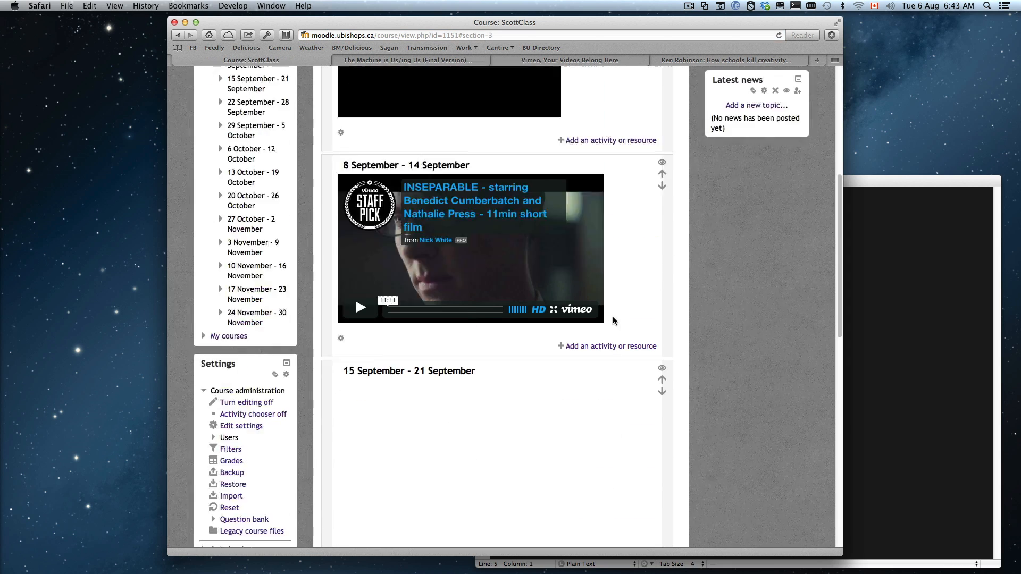
scroll(613, 321, "up", 6)
left_click(786, 161)
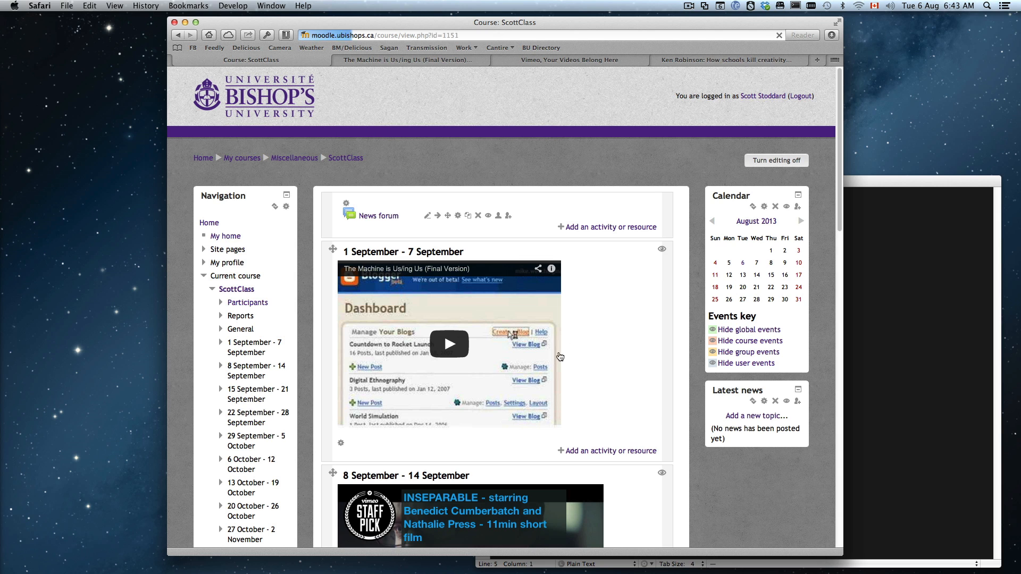
scroll(556, 360, "down", 10)
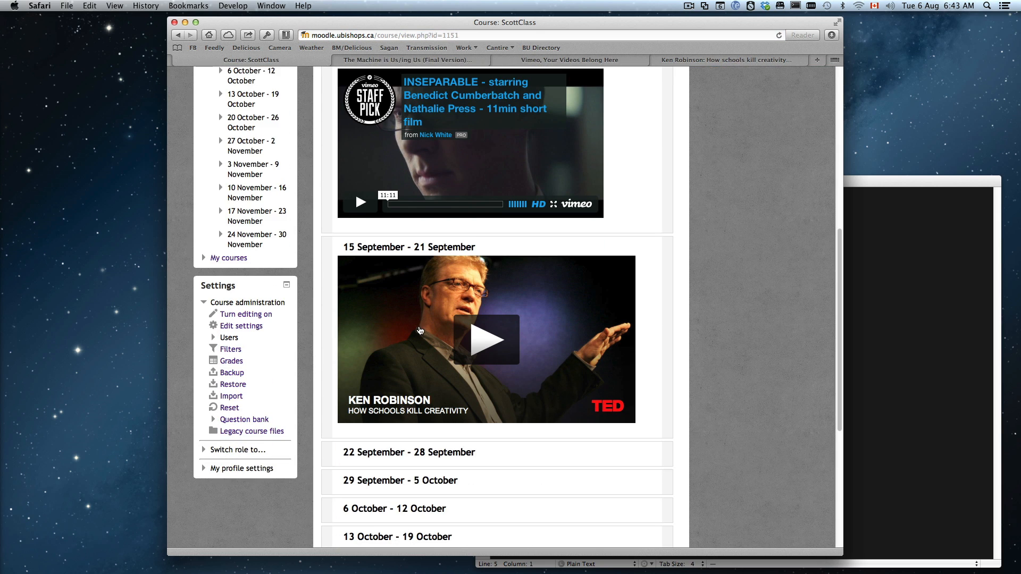
left_click(498, 340)
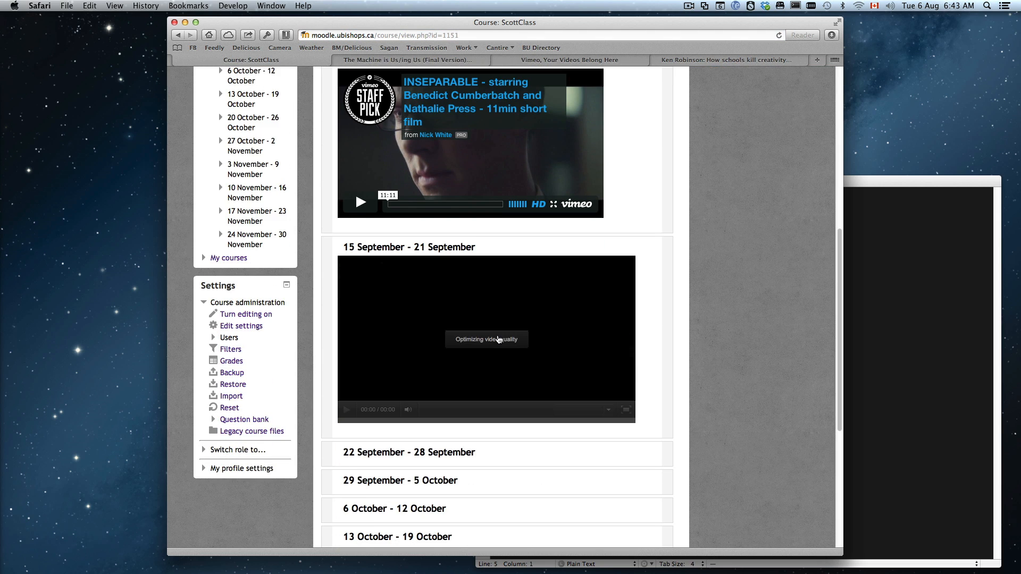